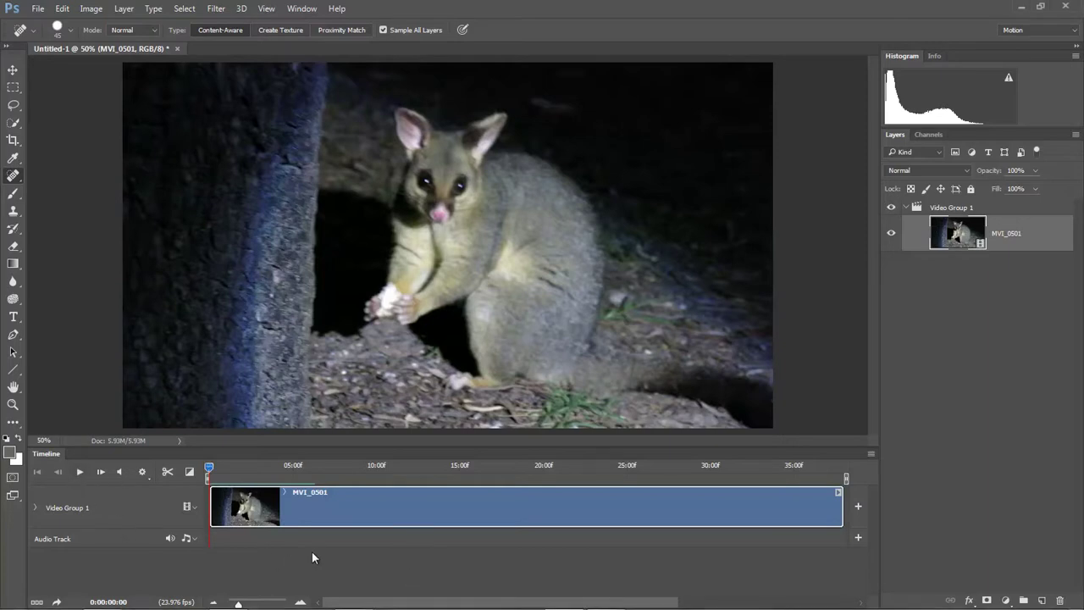
Step: Play the video to 0:00:04:18, split the clip there and delete the opening segment
{"action": "left_click", "coordinate": [78, 472]}
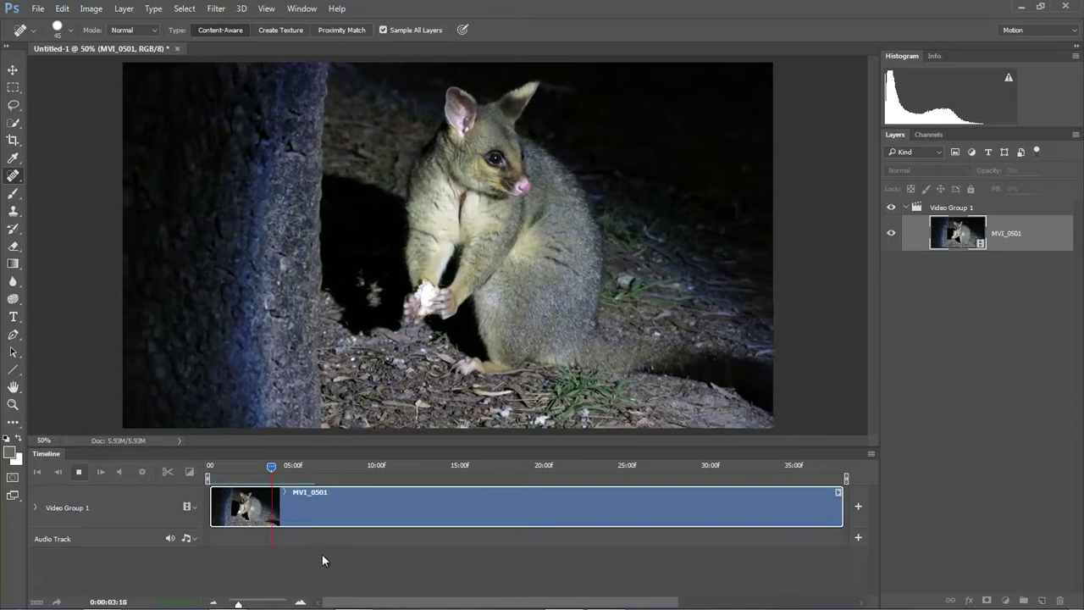
{"action": "key", "text": "space"}
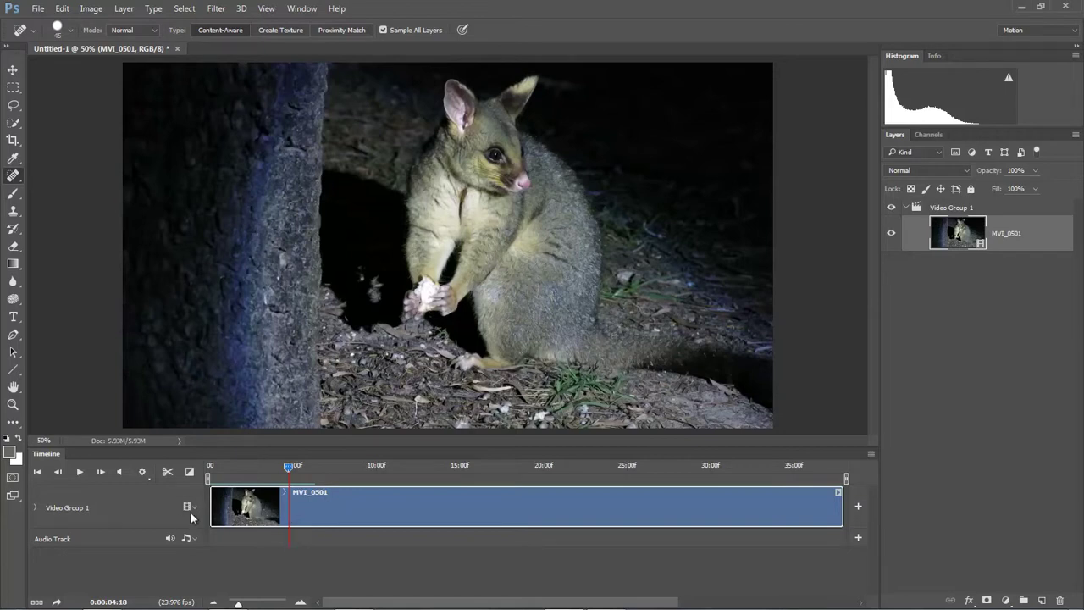
{"action": "left_click", "coordinate": [167, 472]}
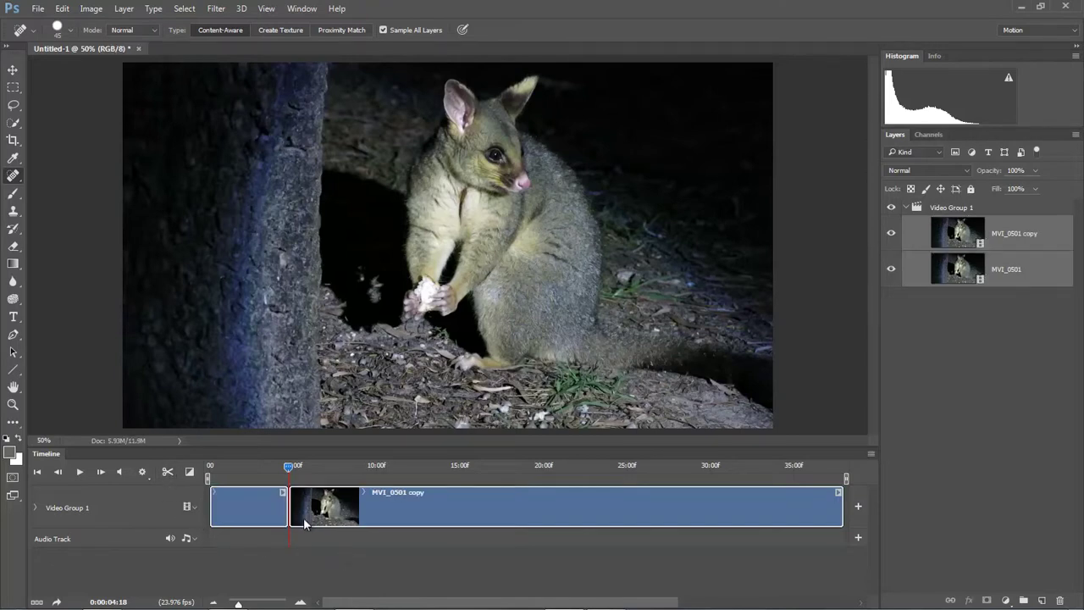
{"action": "left_click", "coordinate": [244, 511]}
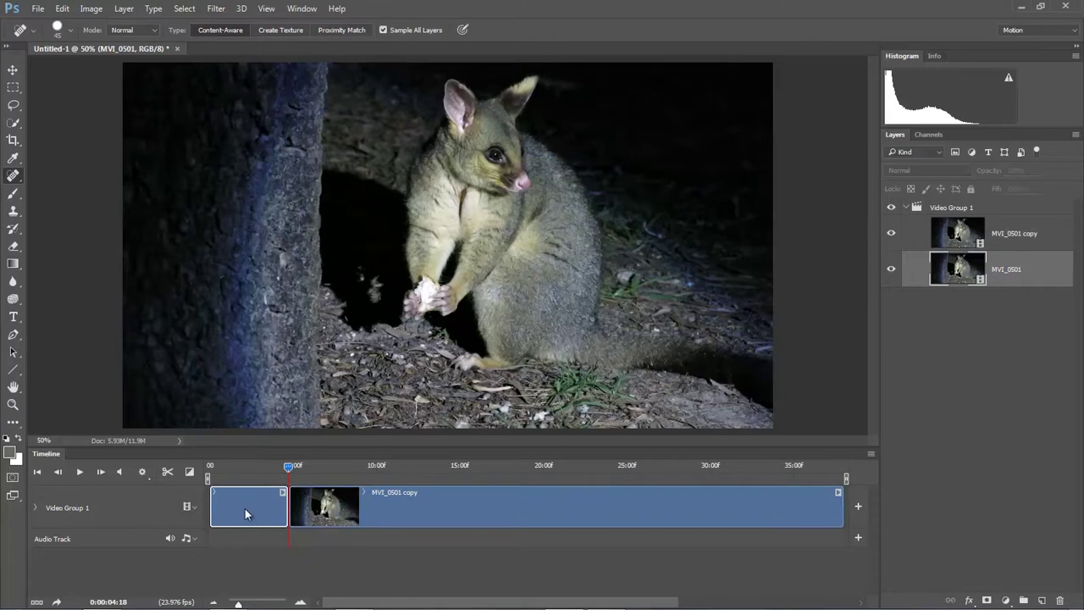
{"action": "key", "text": "Delete"}
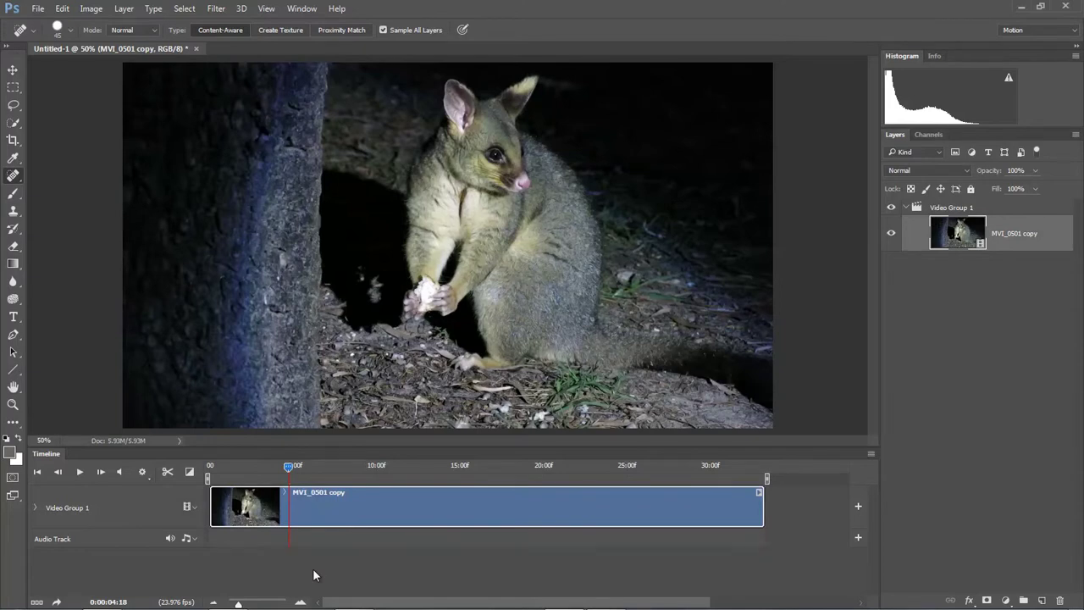
Step: Play the trimmed clip from the start, split it at 0:00:10:12 and delete the segment before the cut
{"action": "left_click", "coordinate": [38, 472]}
{"action": "left_click", "coordinate": [79, 472]}
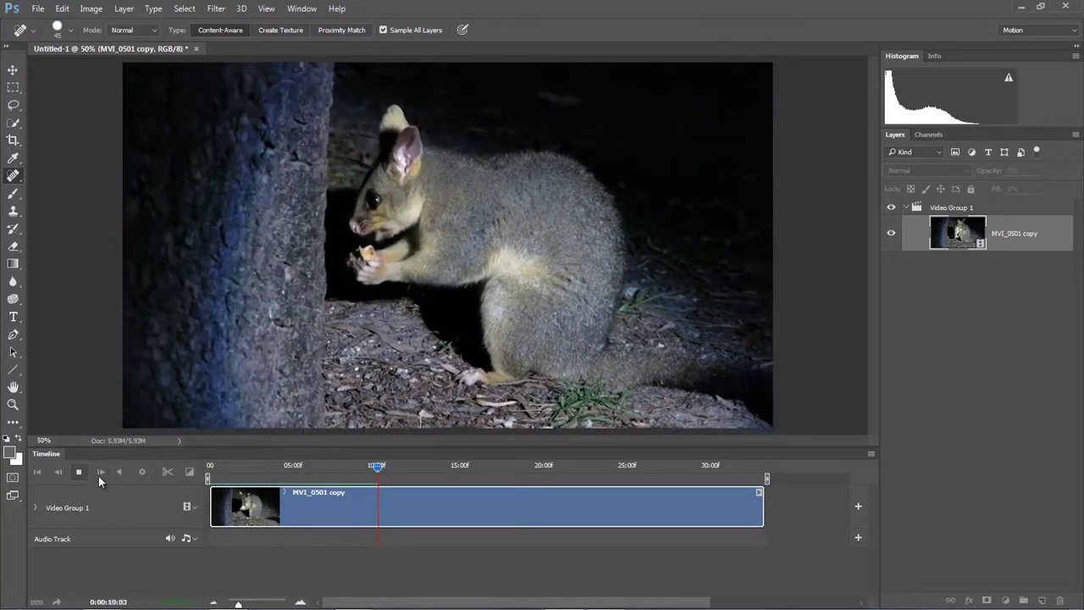
{"action": "key", "text": "space"}
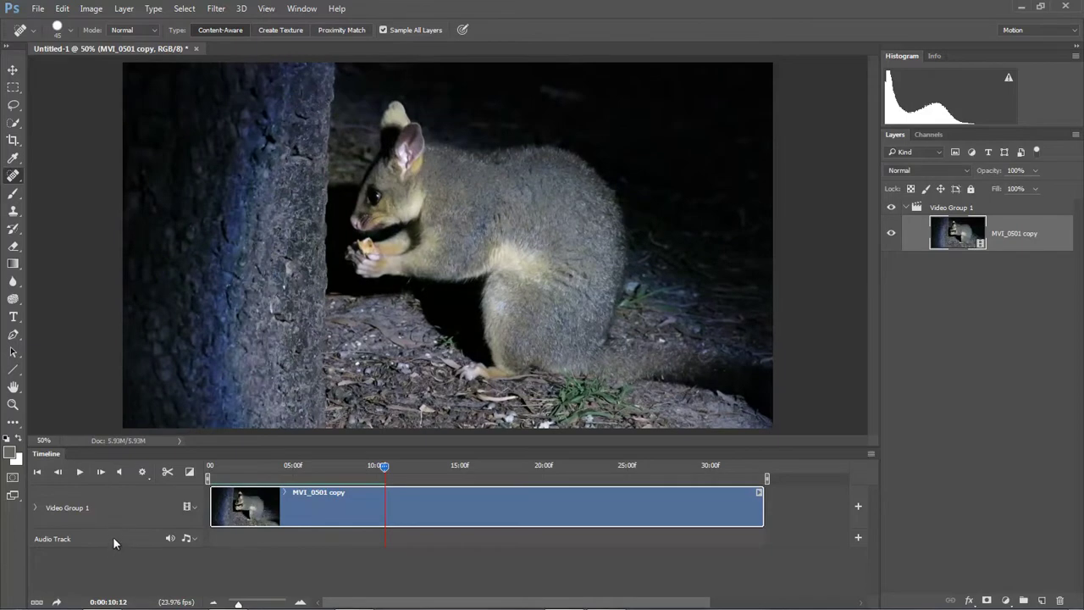
{"action": "left_click", "coordinate": [167, 473]}
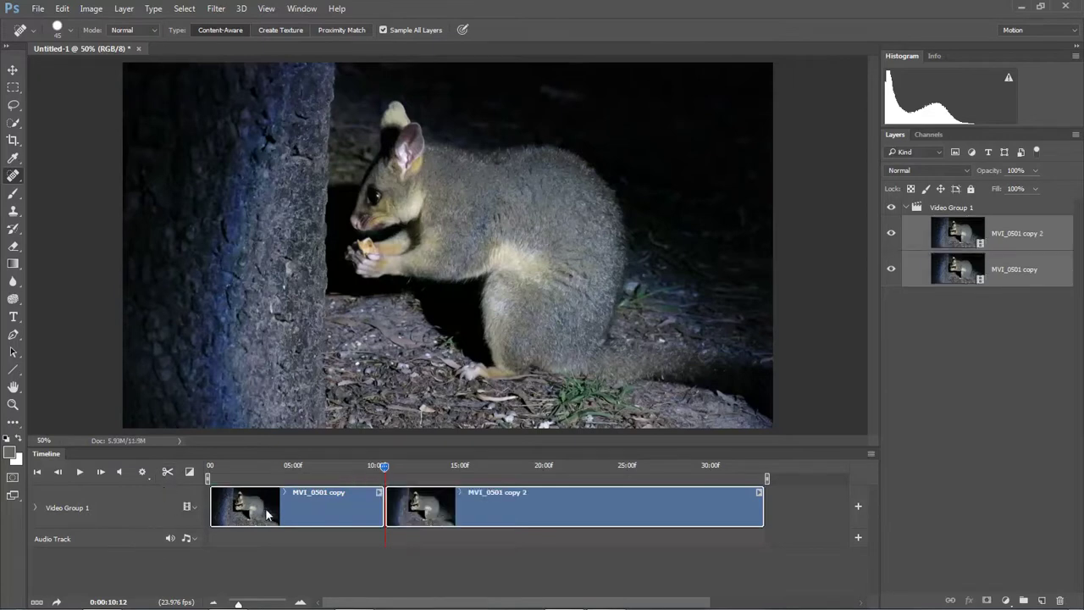
{"action": "key", "text": "Delete"}
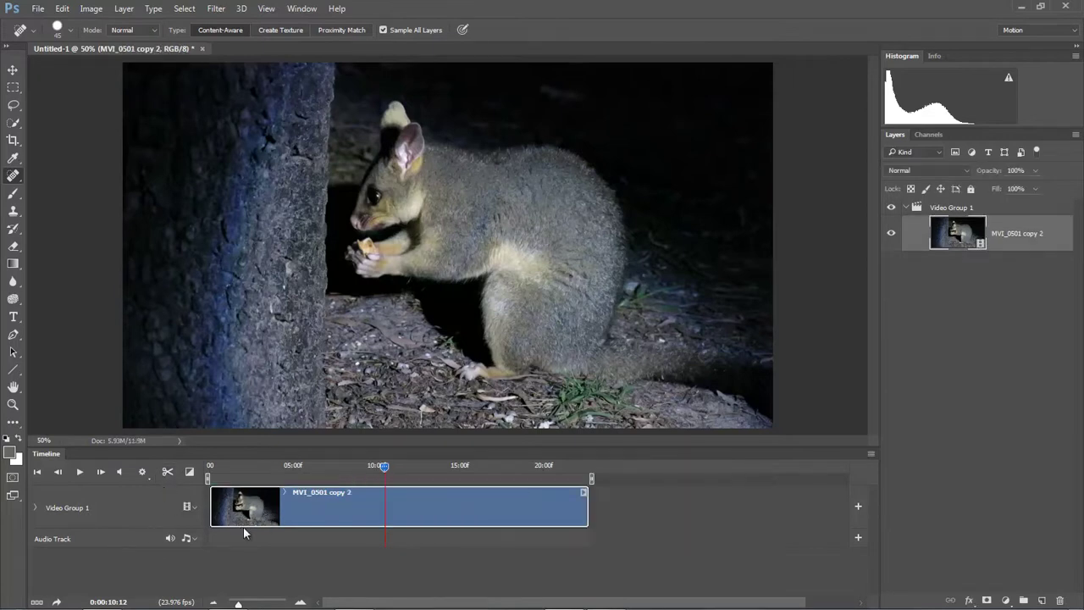
Step: Play through the remaining footage to find the start of the unwanted section and split the clip at 0:00:09:15
{"action": "left_click", "coordinate": [37, 472]}
{"action": "key", "text": "space"}
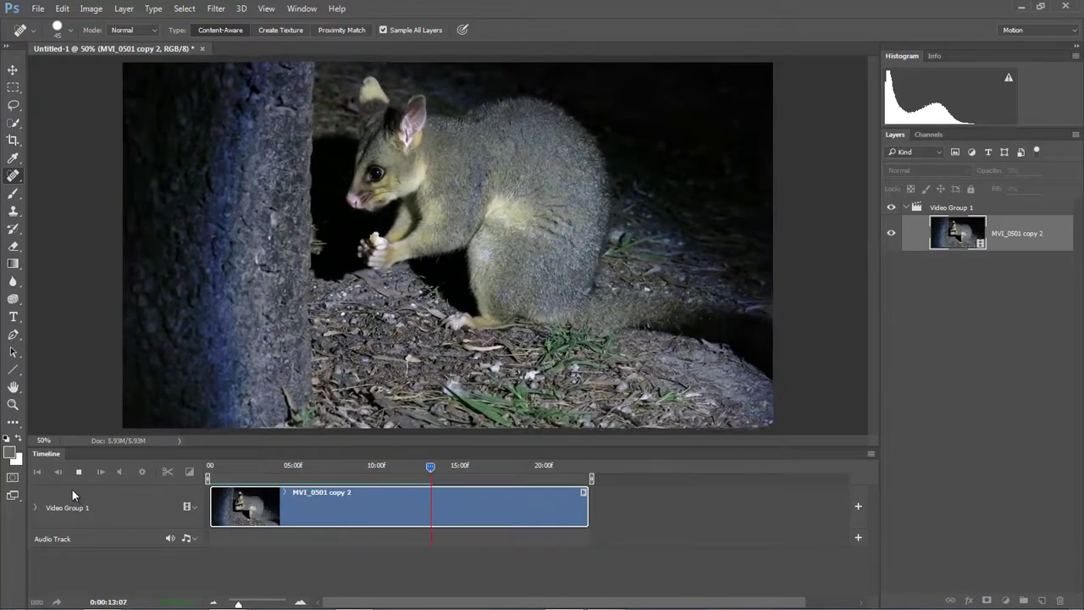
{"action": "key", "text": "space"}
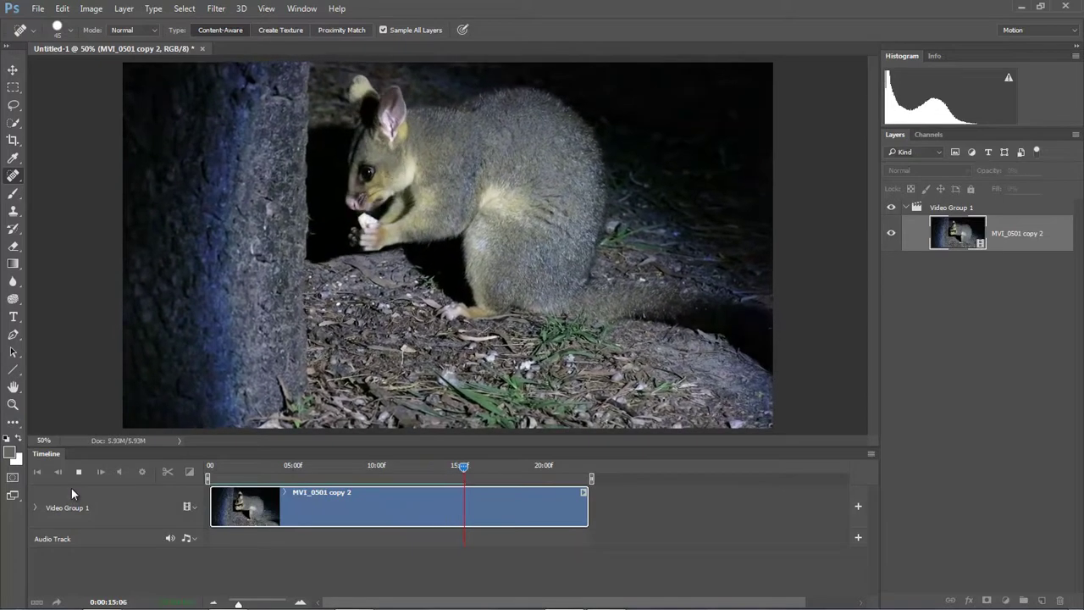
{"action": "left_click", "coordinate": [362, 481]}
{"action": "key", "text": "space"}
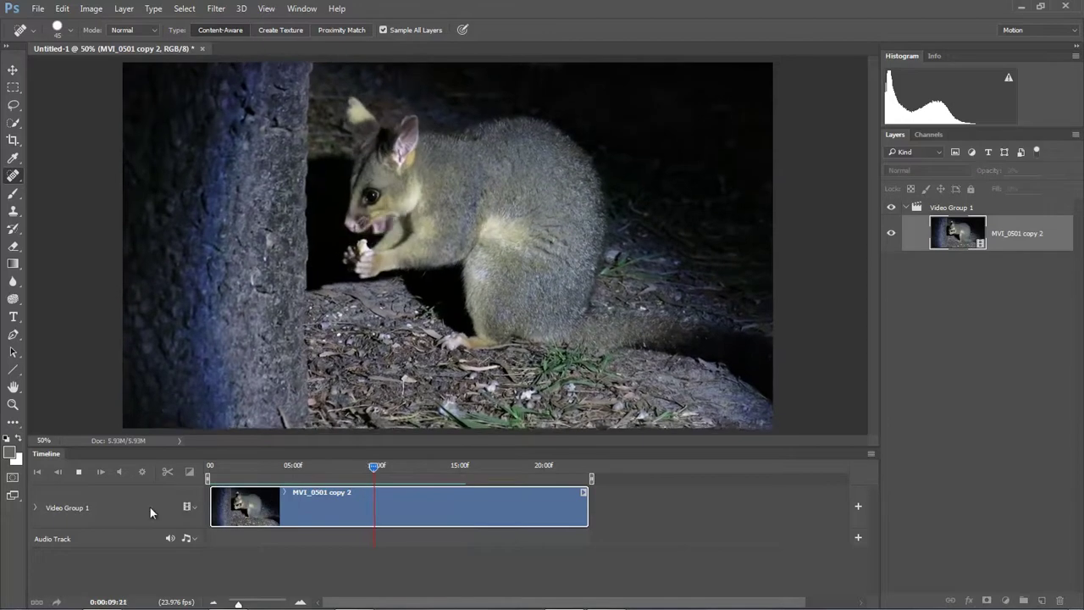
{"action": "key", "text": "space"}
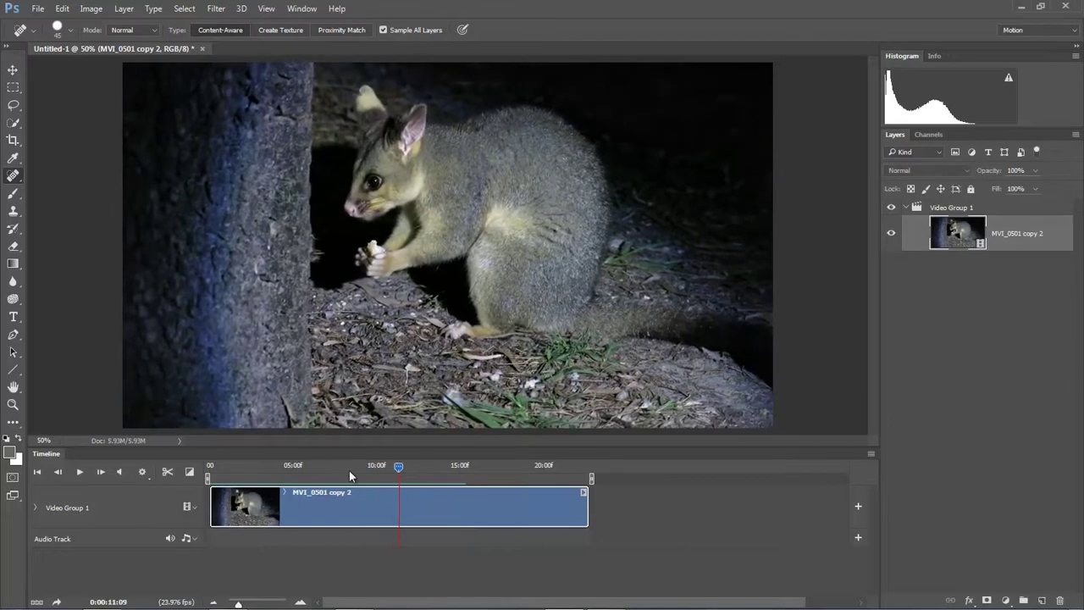
{"action": "left_click", "coordinate": [359, 469]}
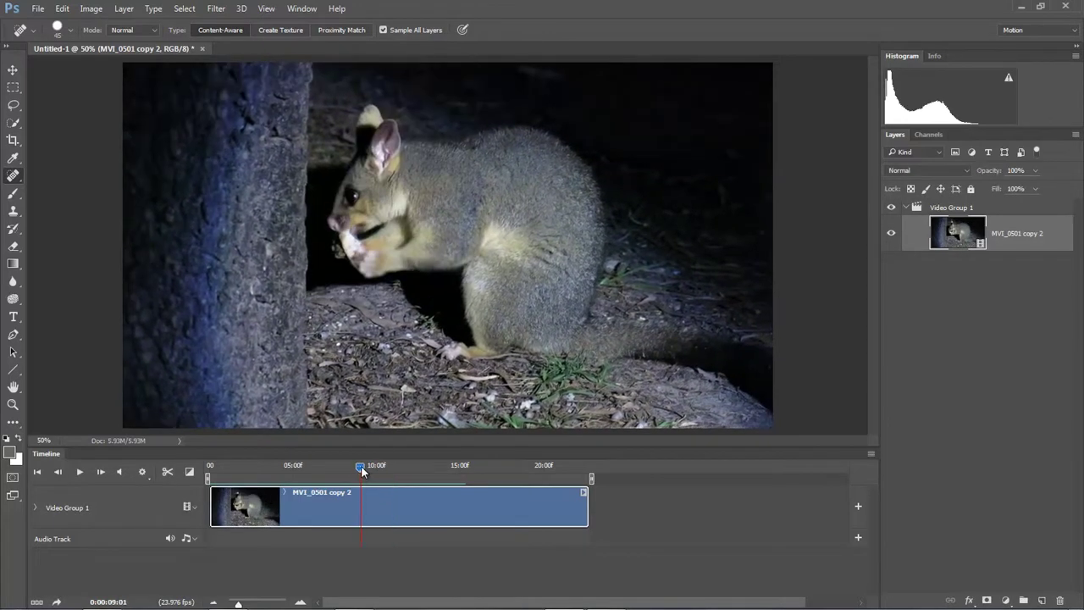
{"action": "left_click", "coordinate": [340, 468]}
{"action": "key", "text": "space"}
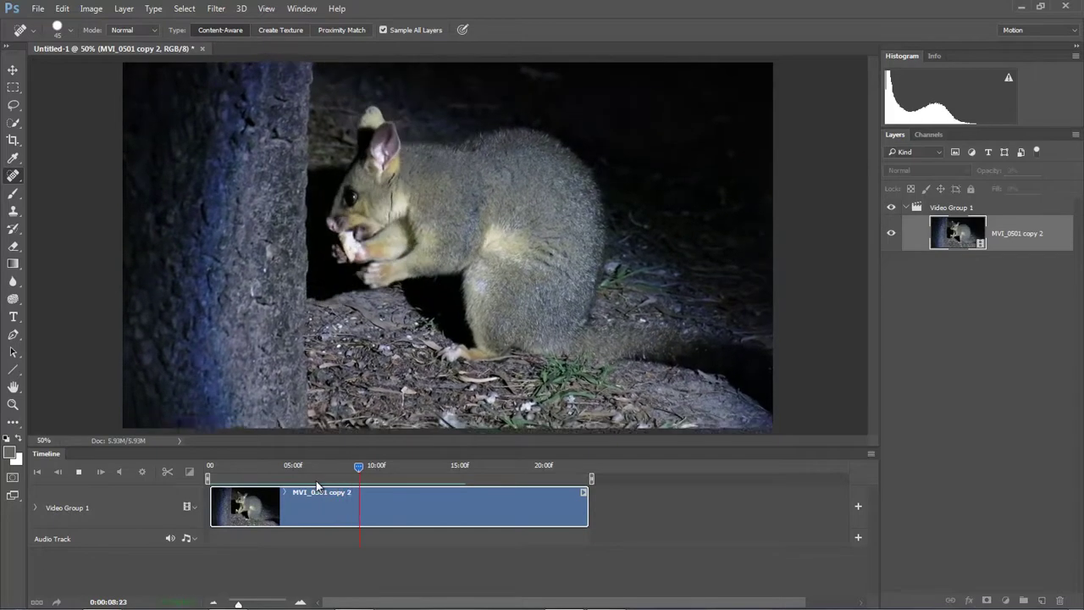
{"action": "key", "text": "space"}
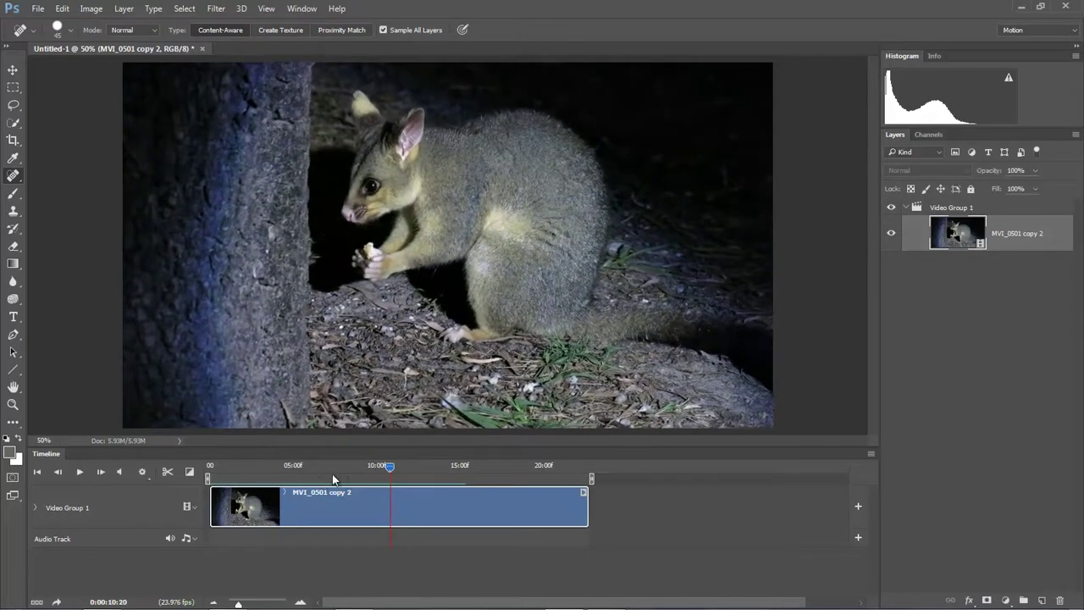
{"action": "left_click_drag", "start_coordinate": [391, 471], "coordinate": [370, 472]}
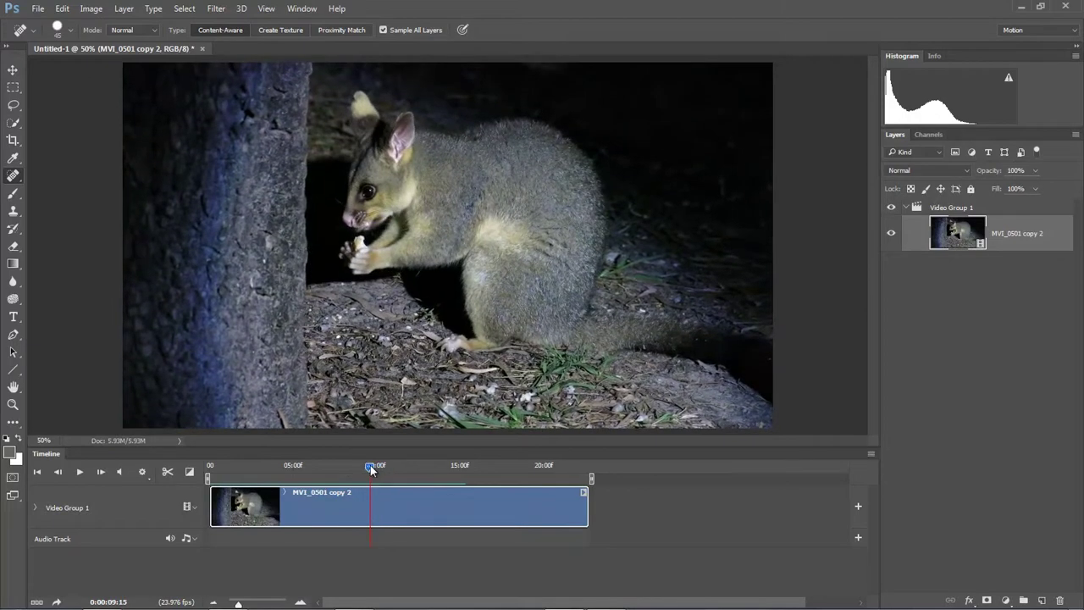
{"action": "left_click", "coordinate": [168, 472]}
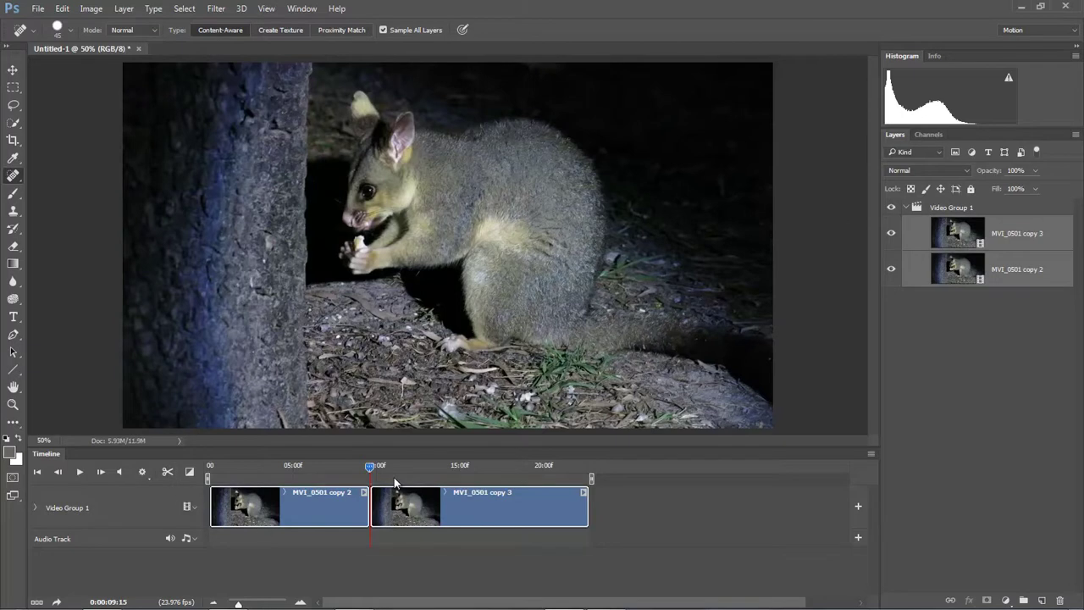
Step: Find the end of the unwanted section, split the second clip at 0:00:15:02 and delete the middle segment
{"action": "key", "text": "space"}
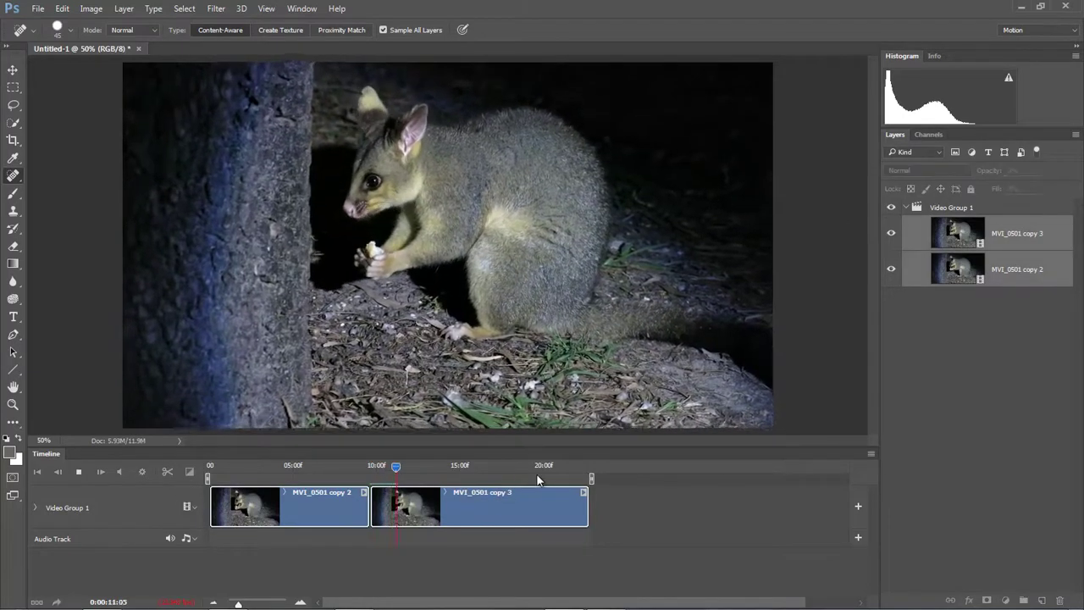
{"action": "key", "text": "space"}
{"action": "left_click", "coordinate": [346, 463]}
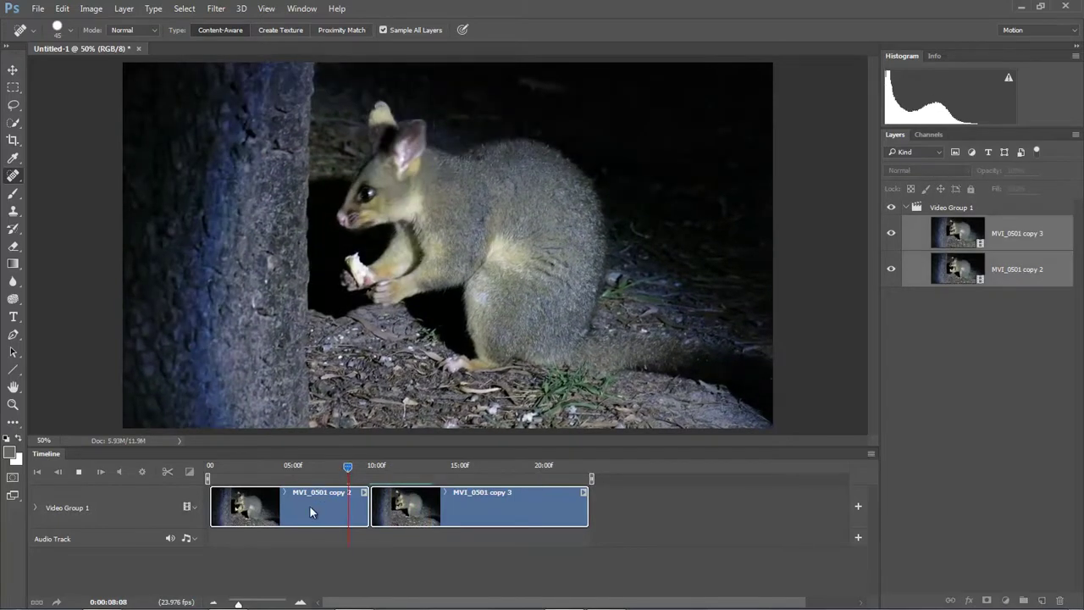
{"action": "key", "text": "space"}
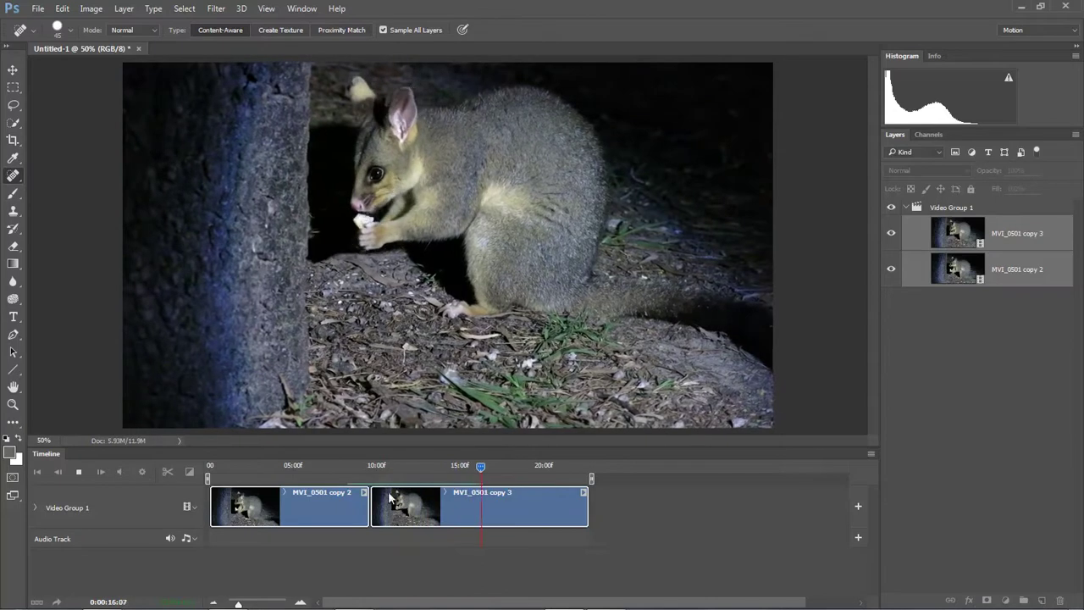
{"action": "key", "text": "space"}
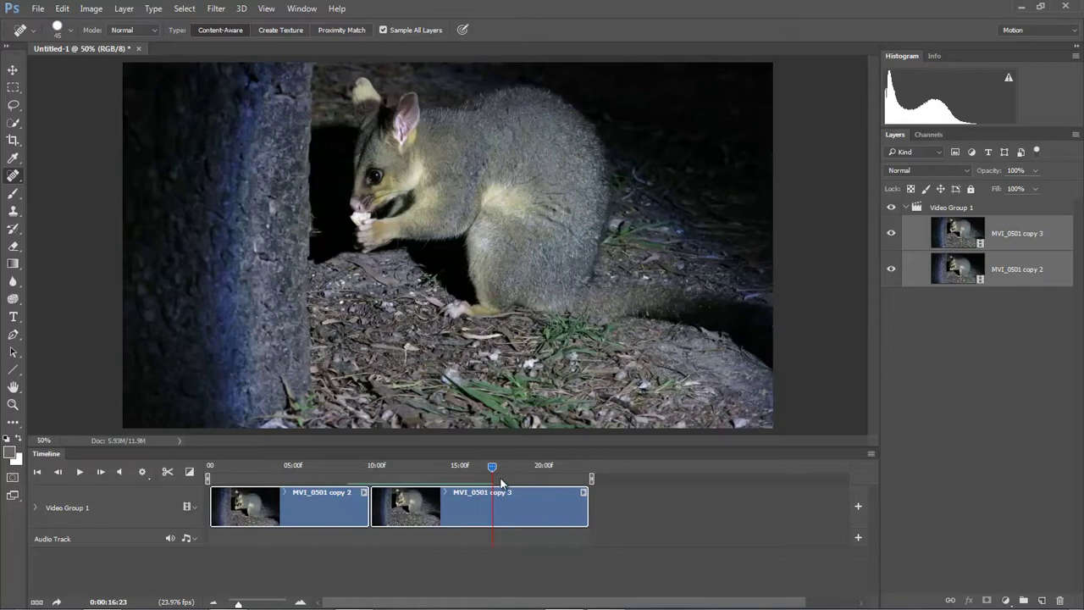
{"action": "left_click_drag", "start_coordinate": [492, 466], "coordinate": [462, 469]}
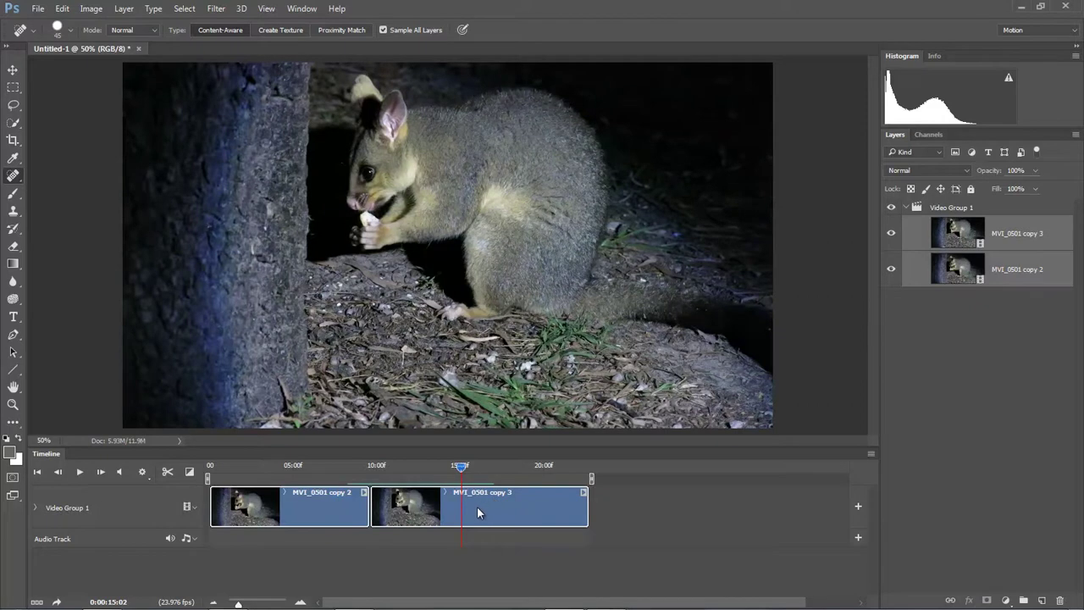
{"action": "left_click", "coordinate": [167, 471]}
{"action": "left_click", "coordinate": [406, 516]}
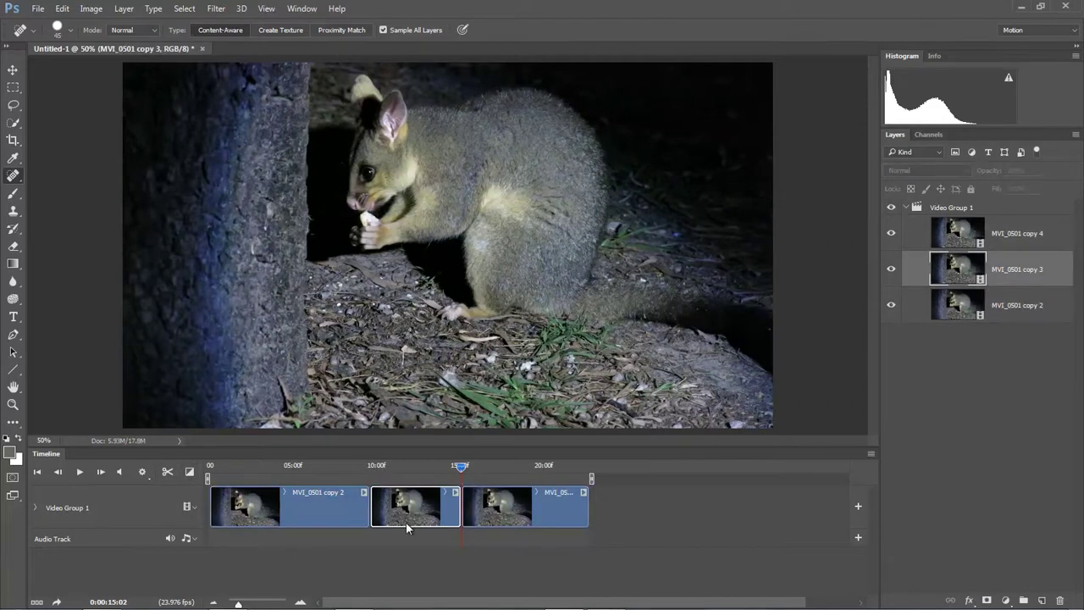
{"action": "key", "text": "Delete"}
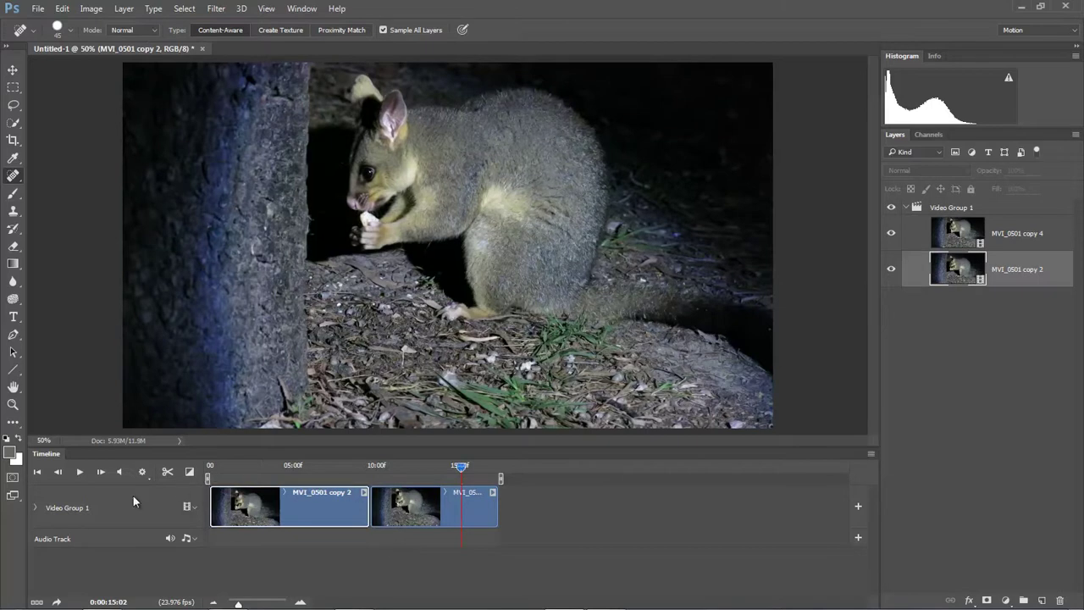
Step: Play the edited video from the start and replay the join between the two clips to check the cut
{"action": "left_click", "coordinate": [37, 471]}
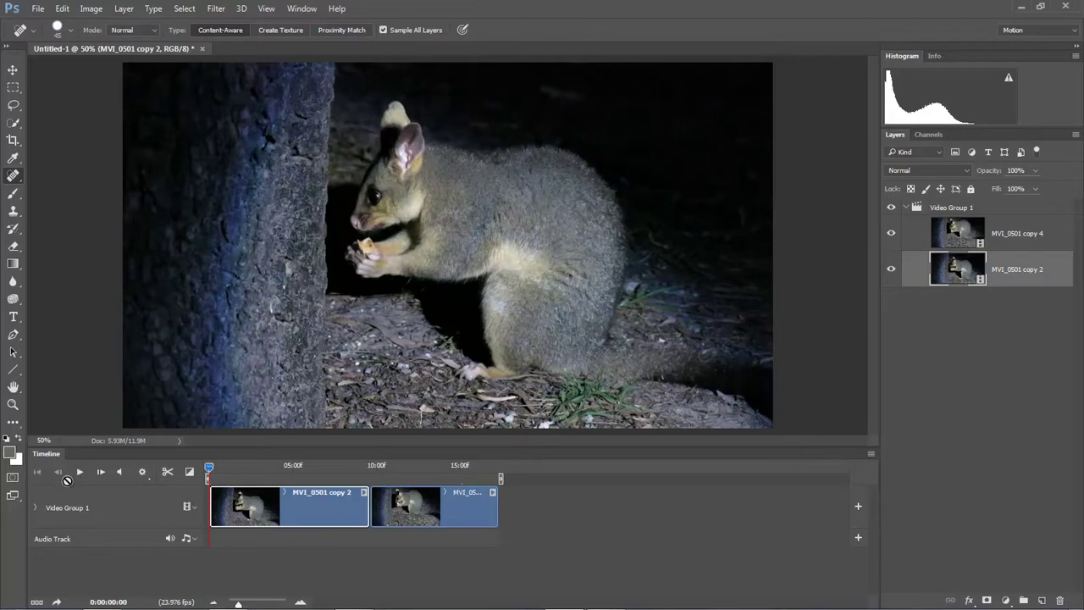
{"action": "left_click", "coordinate": [80, 471]}
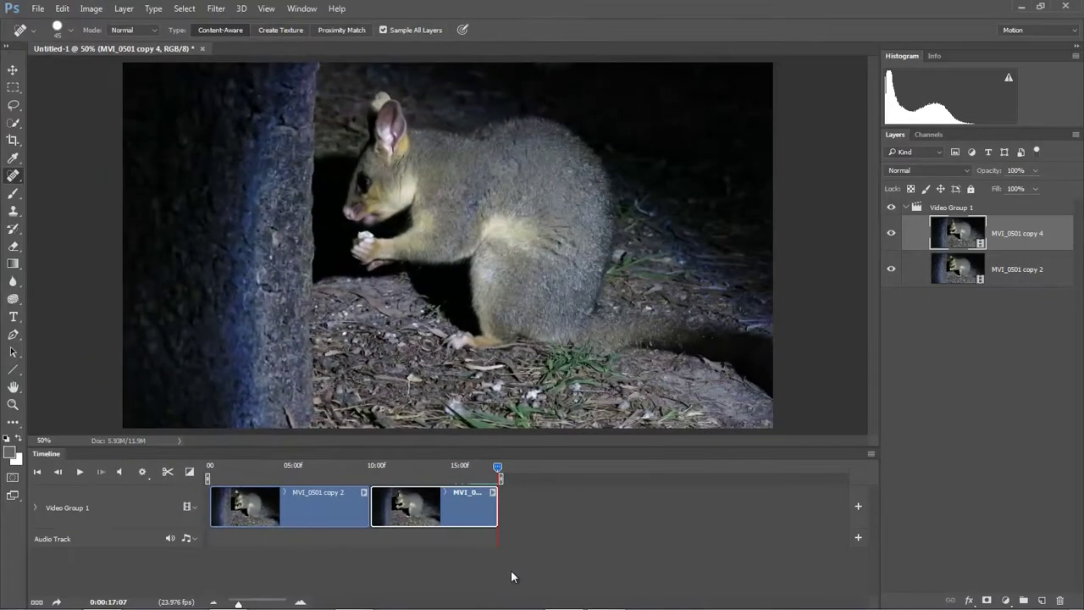
{"action": "left_click", "coordinate": [353, 465]}
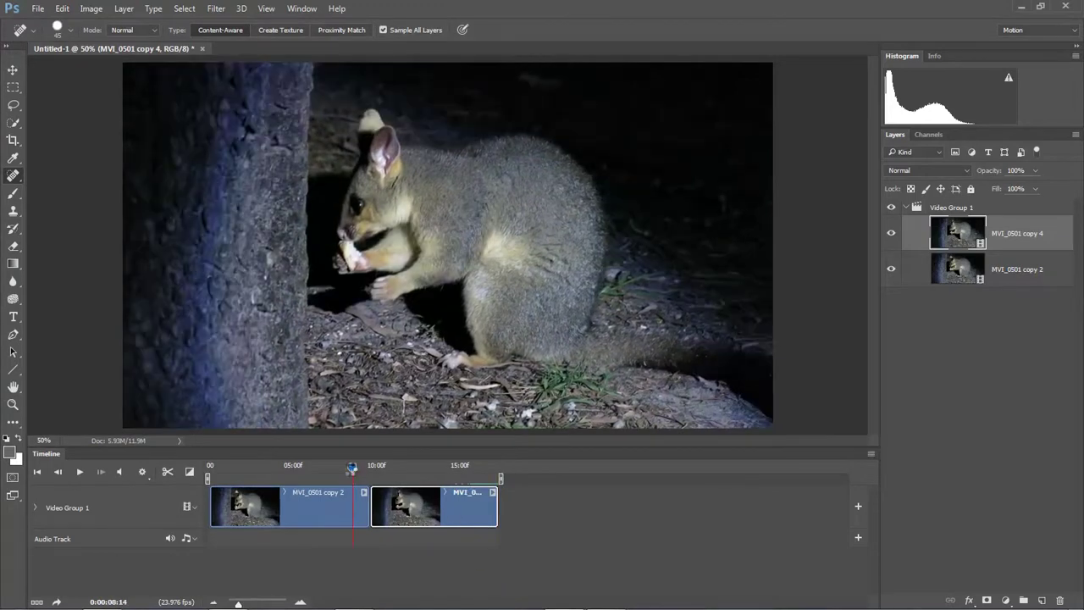
{"action": "left_click", "coordinate": [80, 472]}
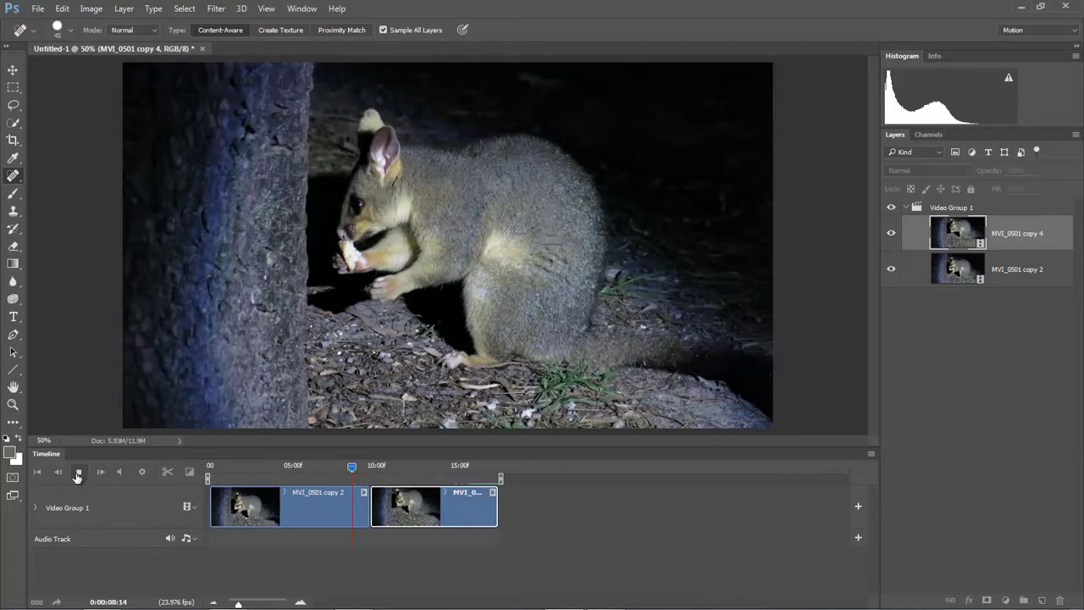
{"action": "key", "text": "space"}
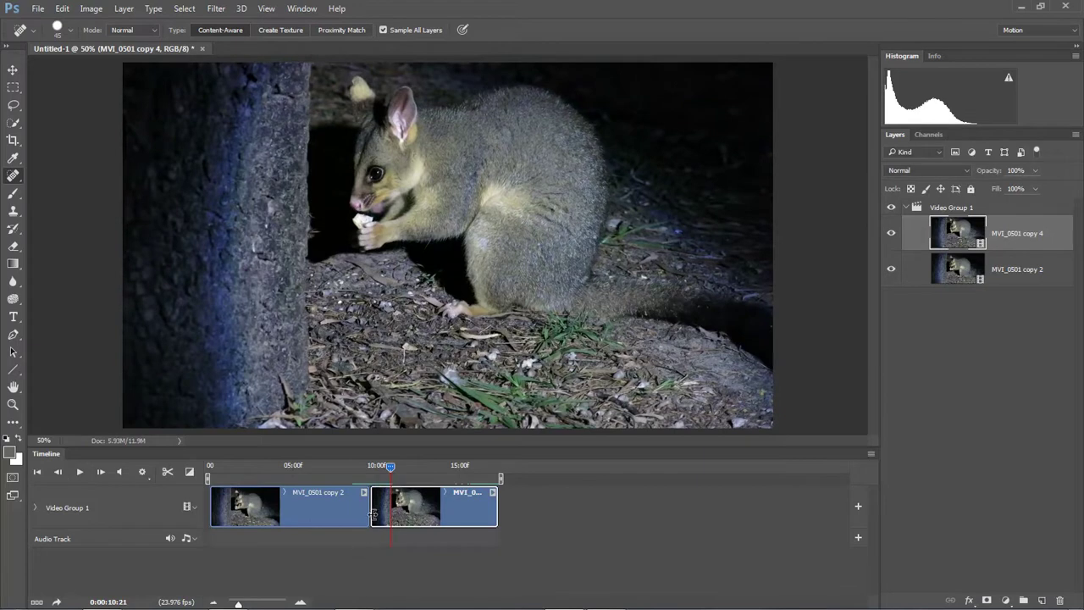
Step: Add a 1 s Cross Fade between the two clips, lengthen the transition on the timeline and preview it
{"action": "left_click", "coordinate": [190, 474]}
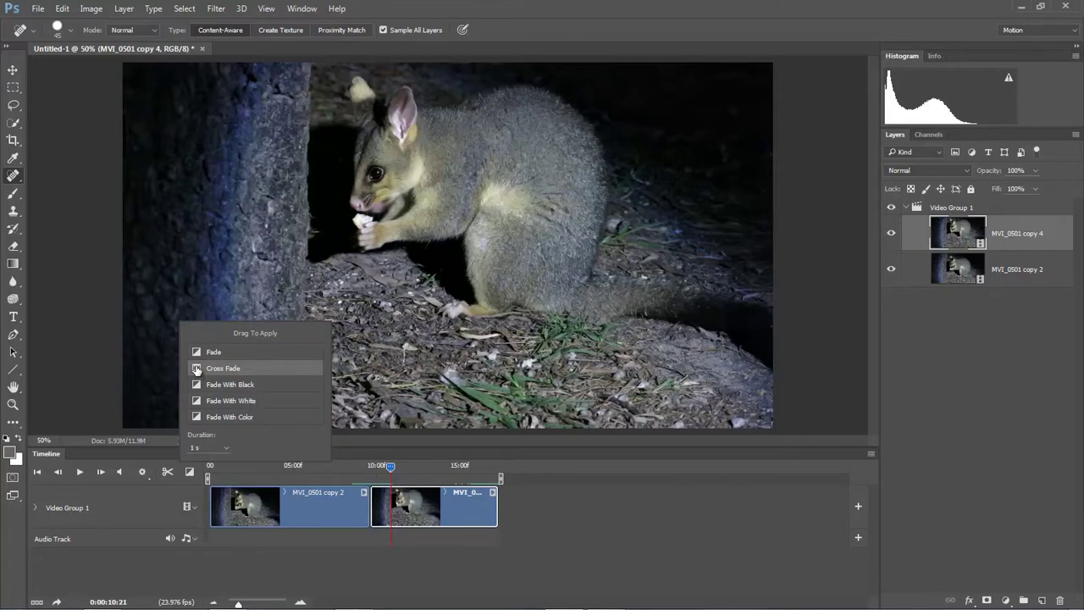
{"action": "left_click_drag", "start_coordinate": [196, 368], "coordinate": [366, 515]}
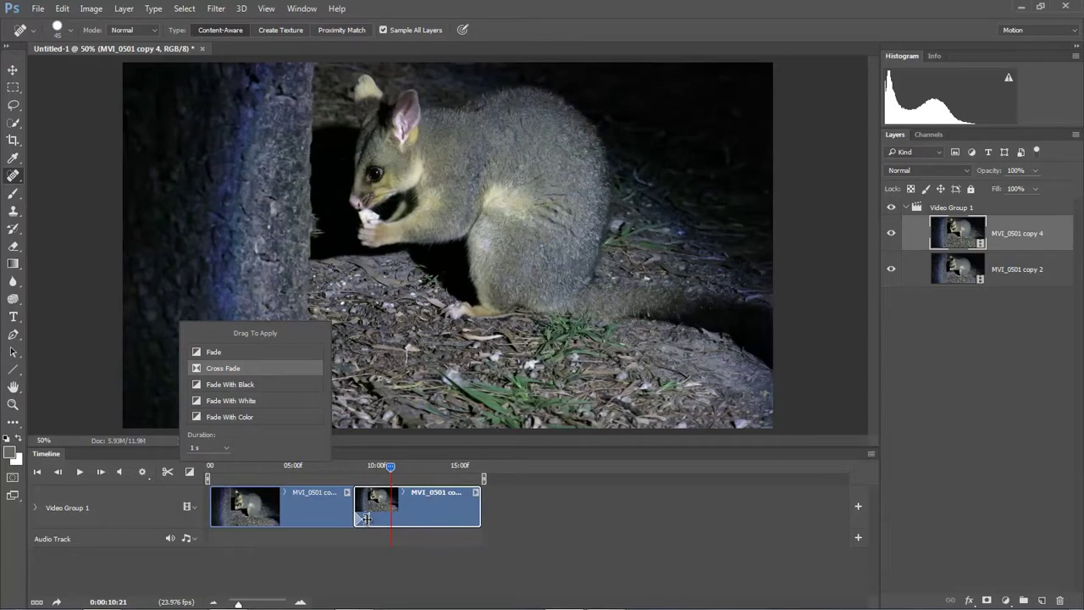
{"action": "left_click_drag", "start_coordinate": [366, 518], "coordinate": [345, 523]}
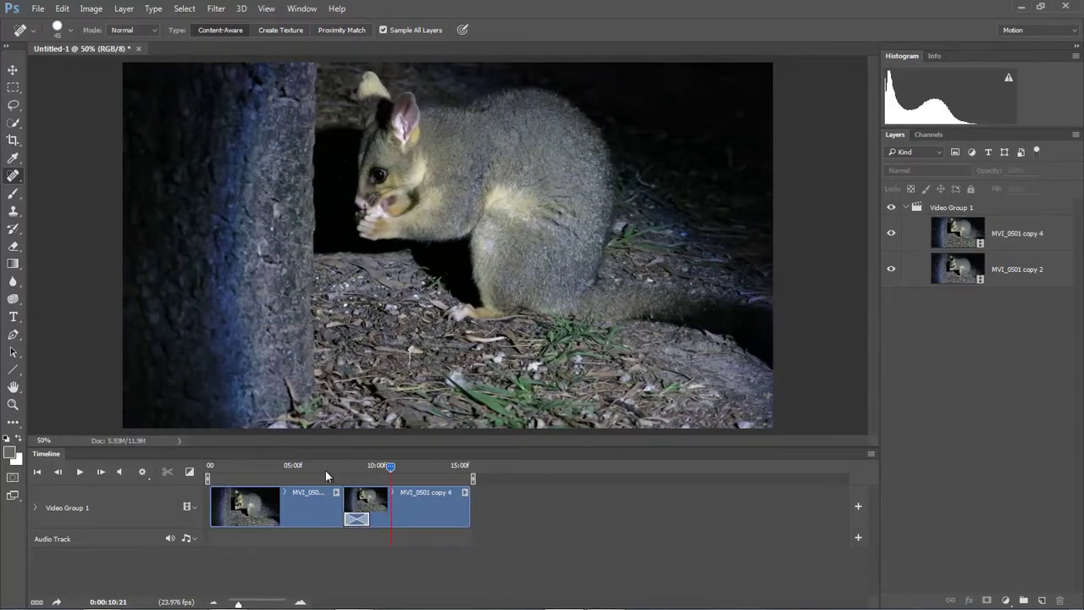
{"action": "left_click", "coordinate": [329, 465]}
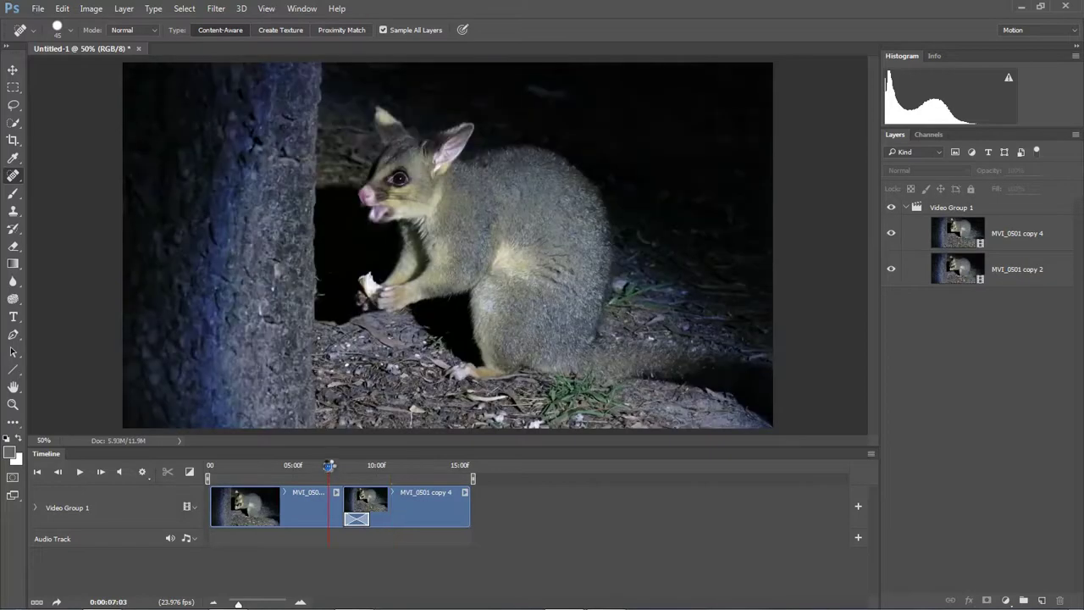
{"action": "left_click", "coordinate": [77, 473]}
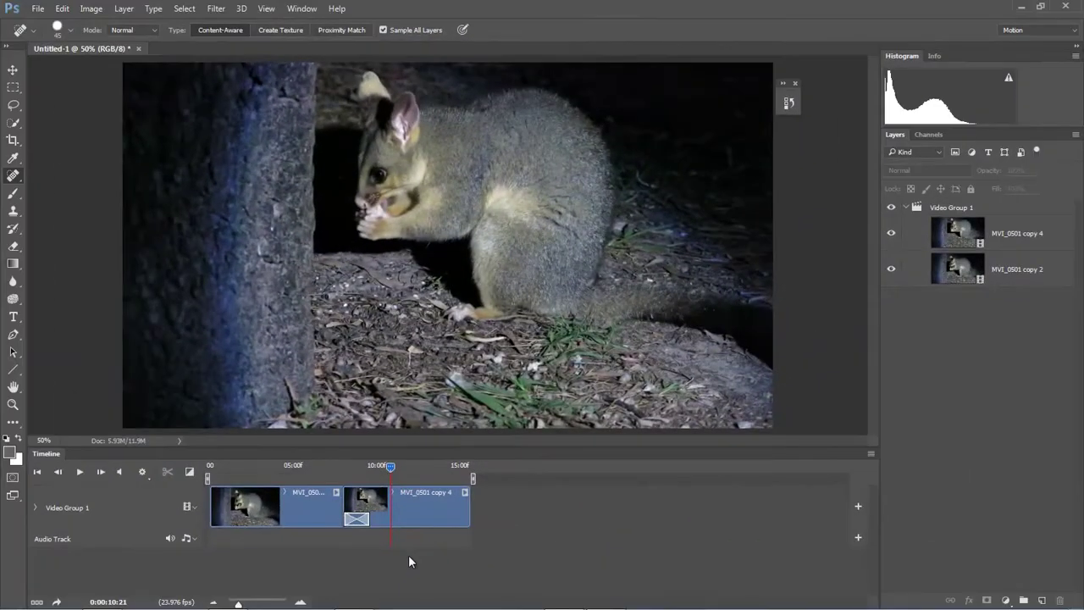
Step: Turn the audio volume of the first clip, MVI_0501 copy 2, all the way down
{"action": "left_click", "coordinate": [1026, 271]}
{"action": "left_click", "coordinate": [1023, 237]}
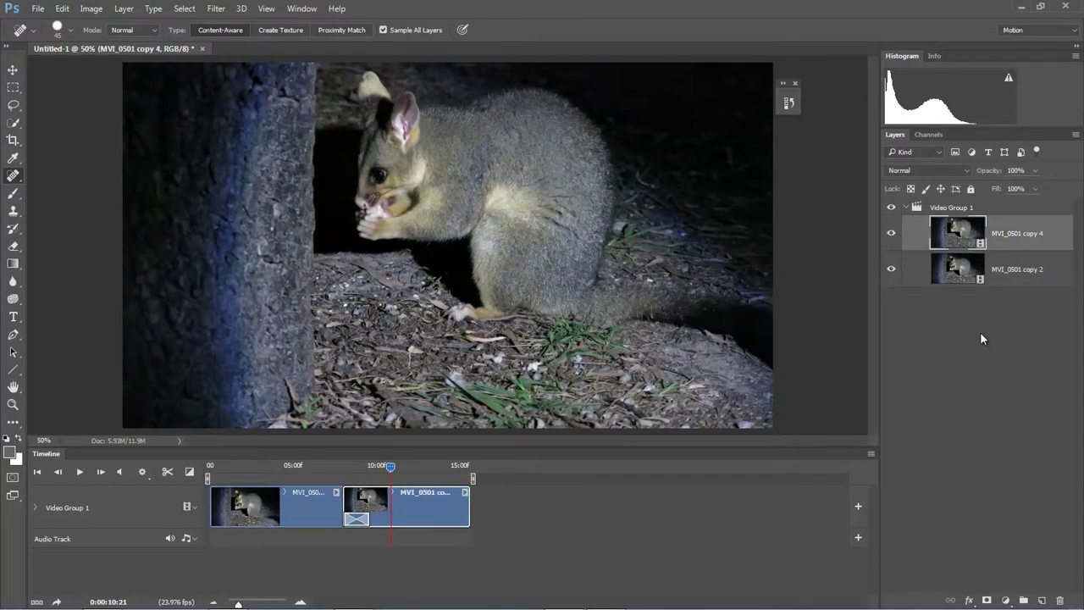
{"action": "left_click", "coordinate": [1006, 274]}
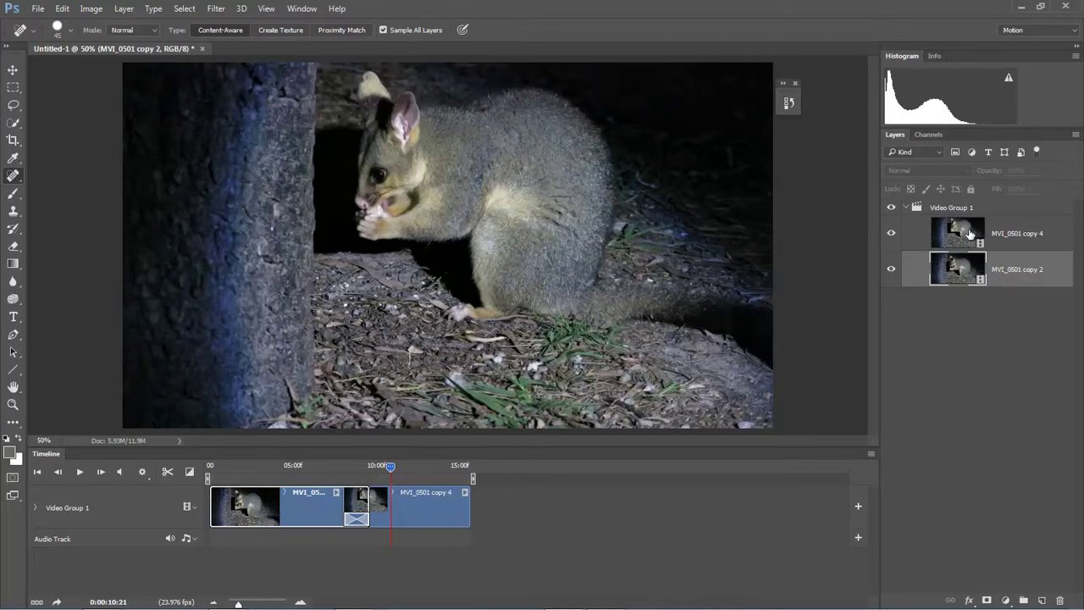
{"action": "right_click", "coordinate": [239, 506]}
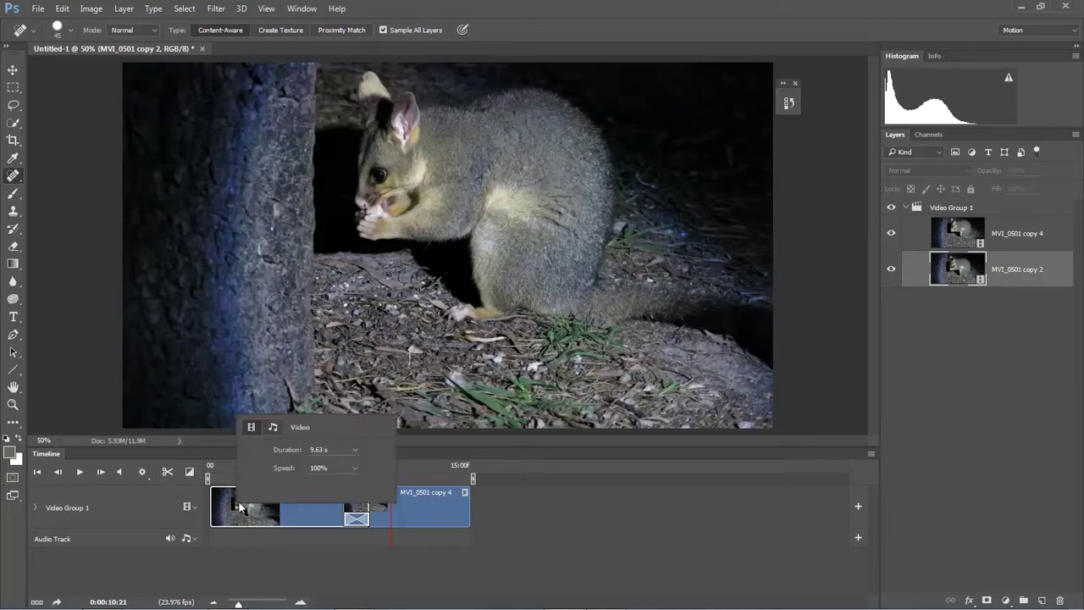
{"action": "left_click", "coordinate": [273, 428]}
{"action": "left_click_drag", "start_coordinate": [317, 450], "coordinate": [270, 453]}
{"action": "left_click", "coordinate": [498, 471]}
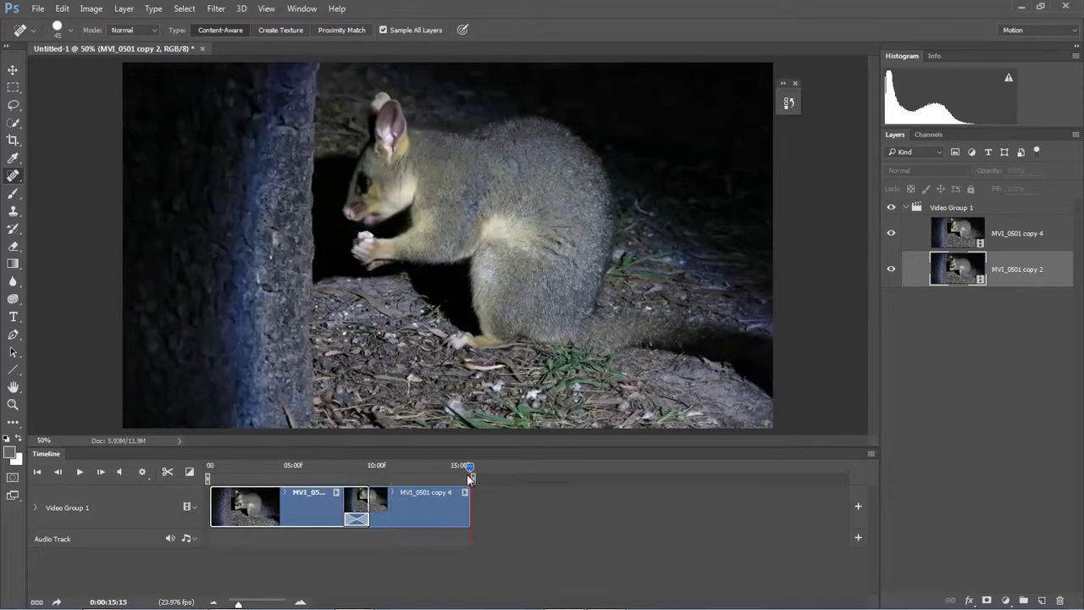
Step: Turn the audio volume of the second clip, MVI_0501 copy 4, all the way down
{"action": "left_click", "coordinate": [366, 506]}
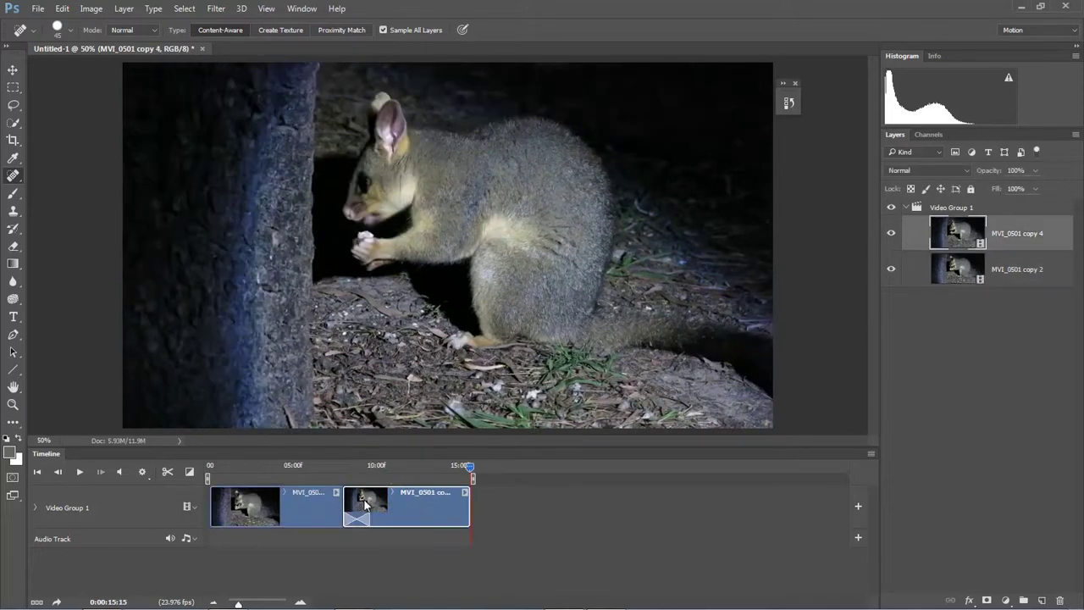
{"action": "right_click", "coordinate": [366, 505]}
{"action": "left_click", "coordinate": [400, 423]}
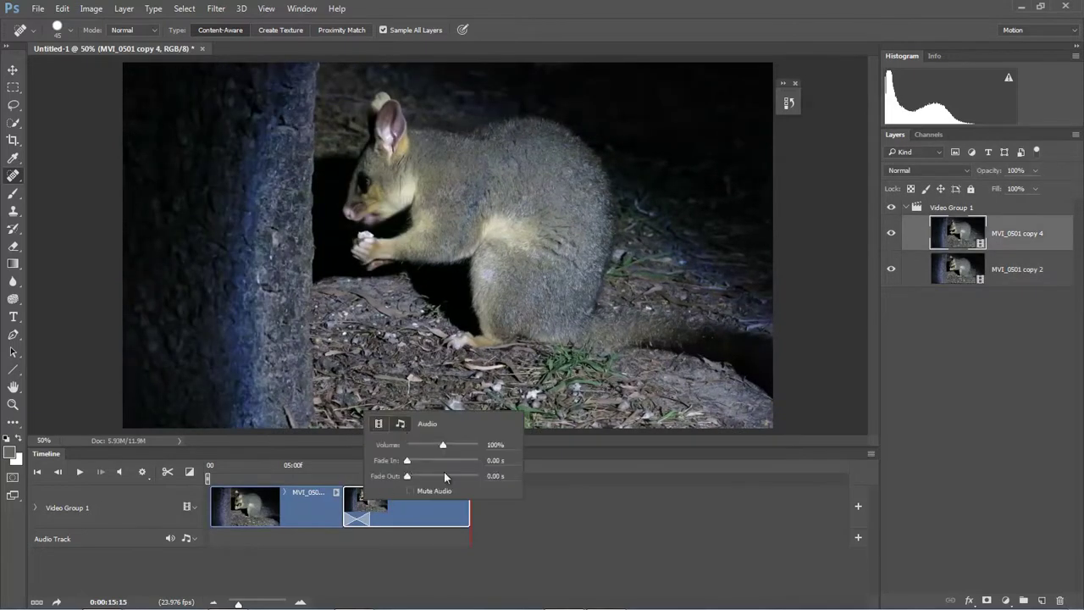
{"action": "left_click_drag", "start_coordinate": [442, 446], "coordinate": [406, 446]}
{"action": "left_click", "coordinate": [922, 498]}
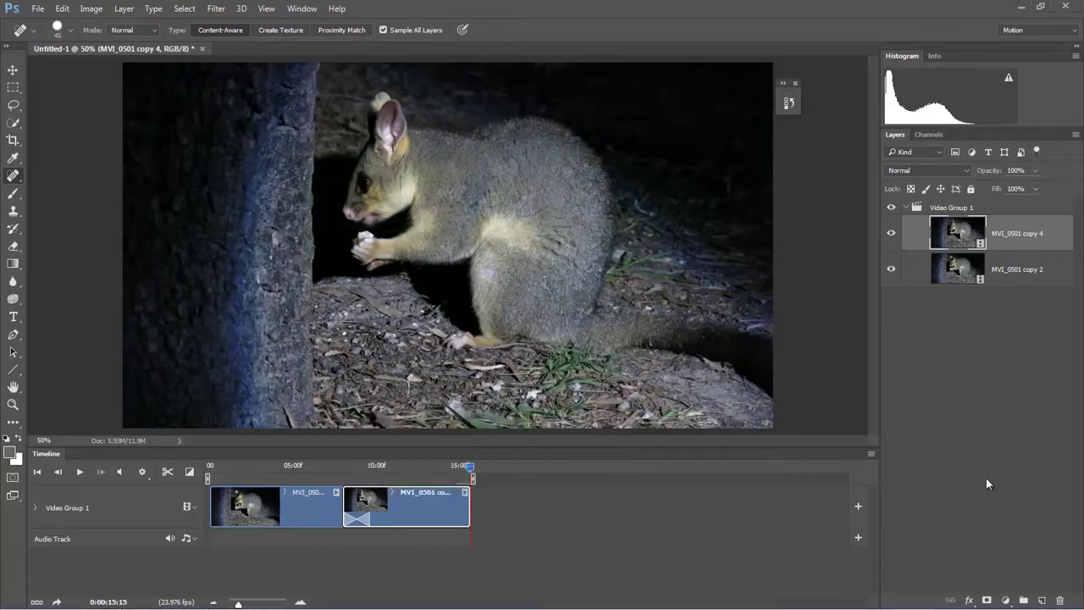
Step: Add a Black & White adjustment layer with the Green Filter preset to the second clip
{"action": "left_click", "coordinate": [1006, 600]}
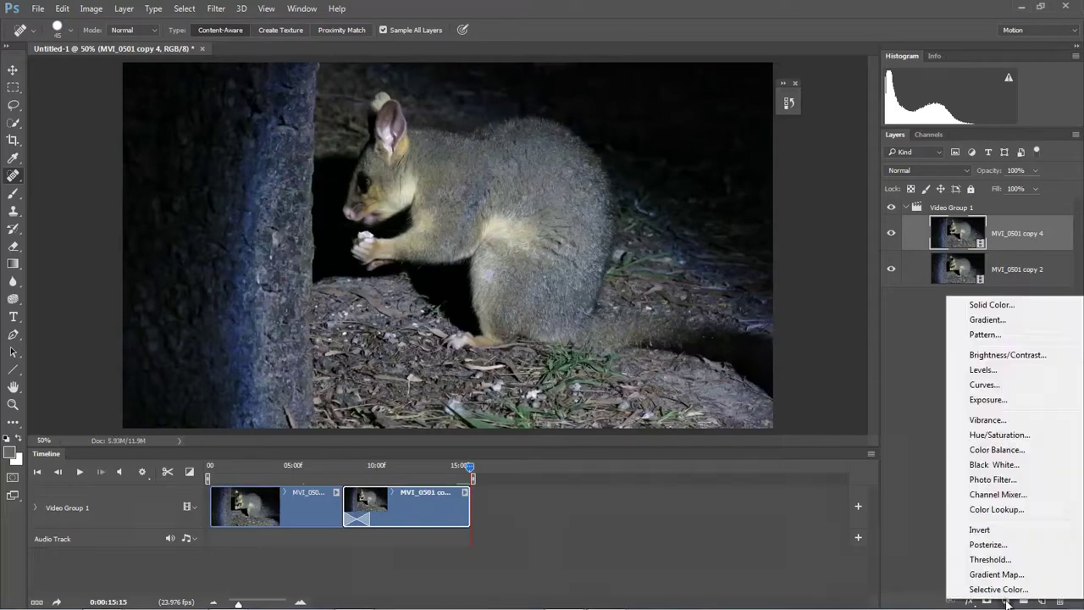
{"action": "left_click", "coordinate": [997, 465]}
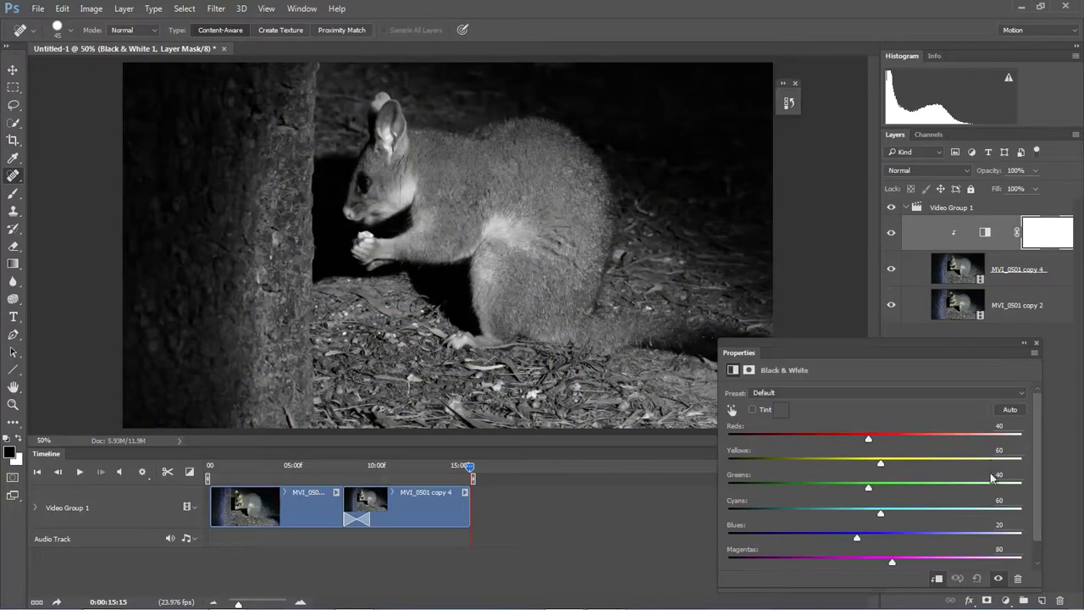
{"action": "left_click", "coordinate": [1024, 393]}
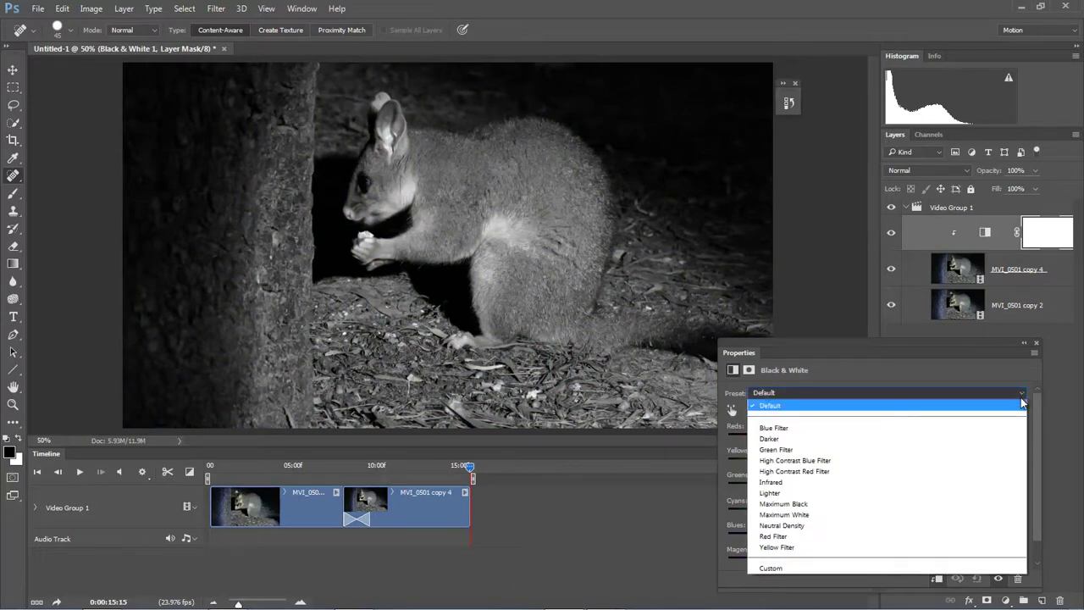
{"action": "left_click", "coordinate": [988, 457]}
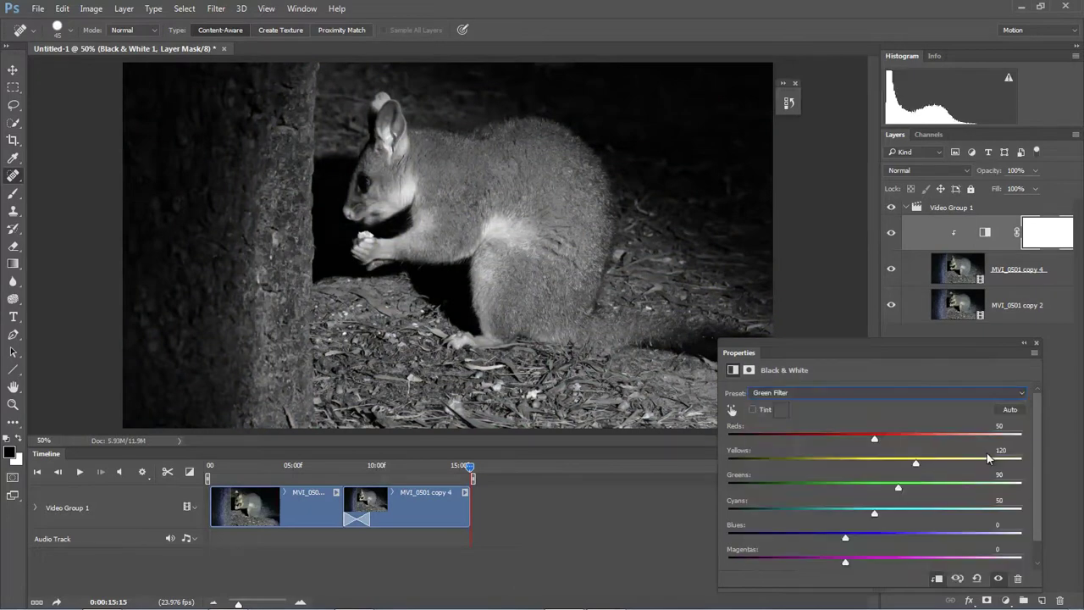
{"action": "left_click", "coordinate": [1036, 345]}
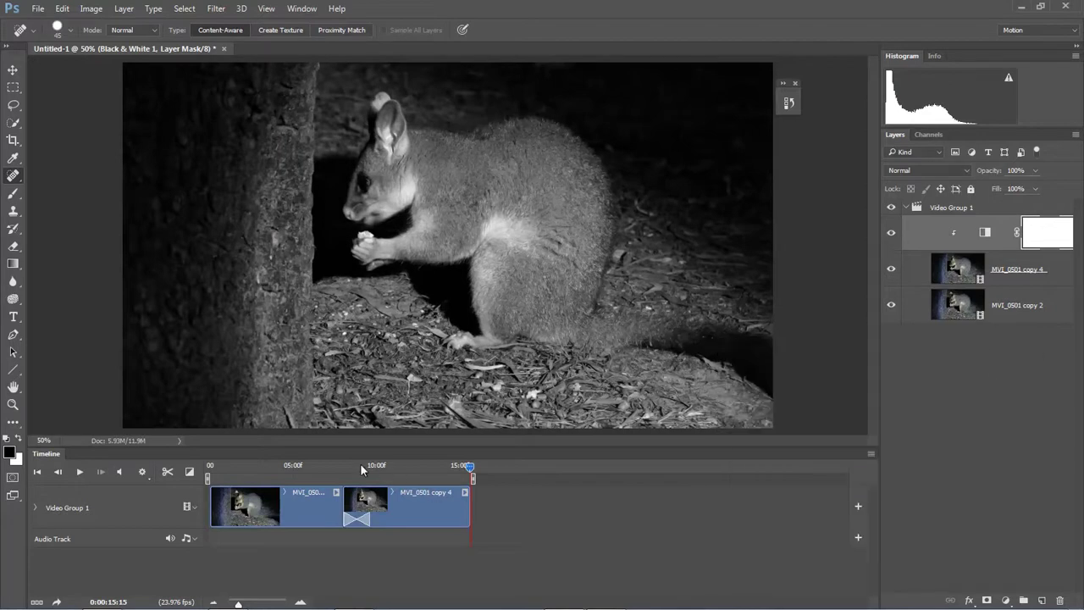
Step: Play the second clip, then replay from about 0:00:06:03 across the join to check where the black and white effect applies
{"action": "left_click", "coordinate": [363, 464]}
{"action": "key", "text": "space"}
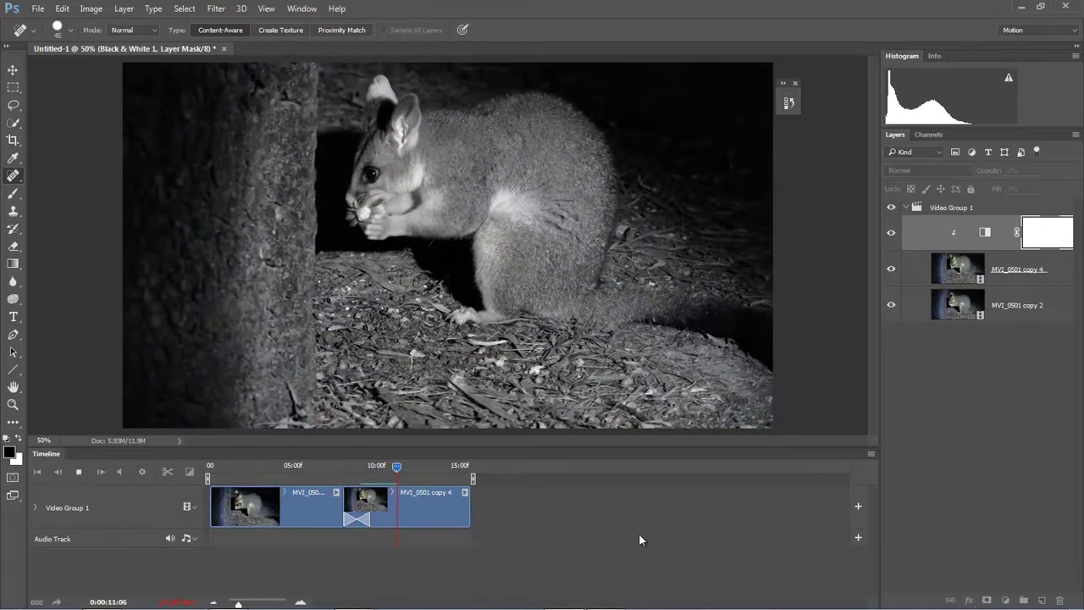
{"action": "key", "text": "space"}
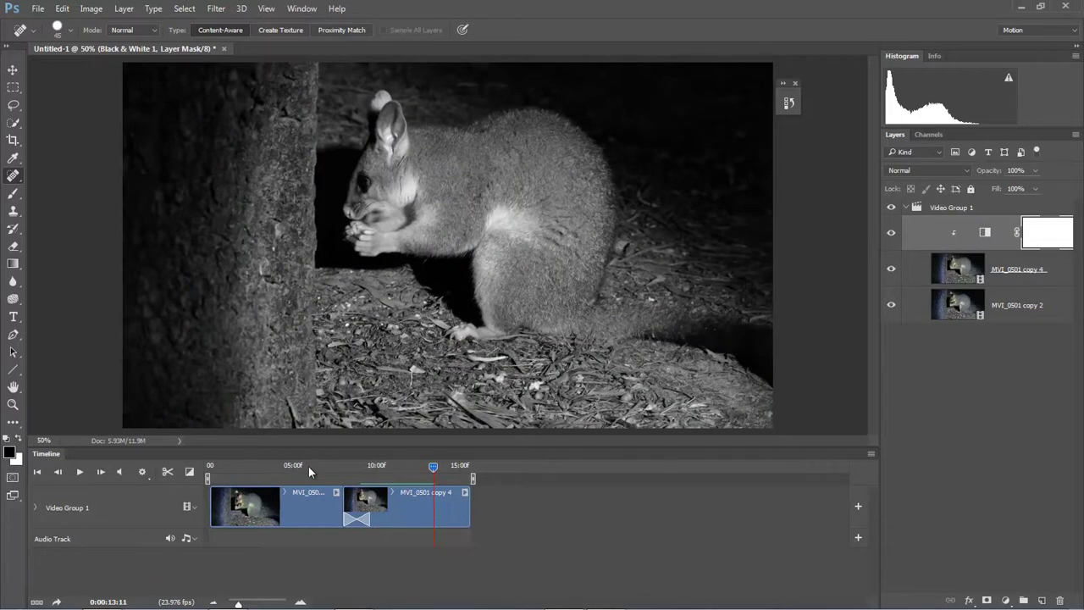
{"action": "left_click", "coordinate": [311, 466]}
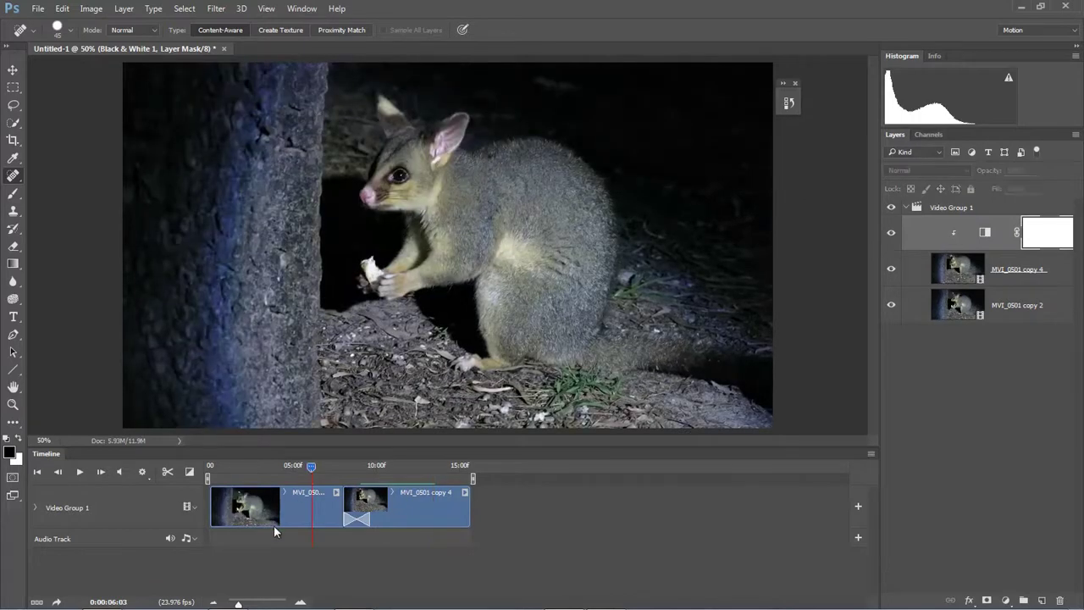
{"action": "key", "text": "space"}
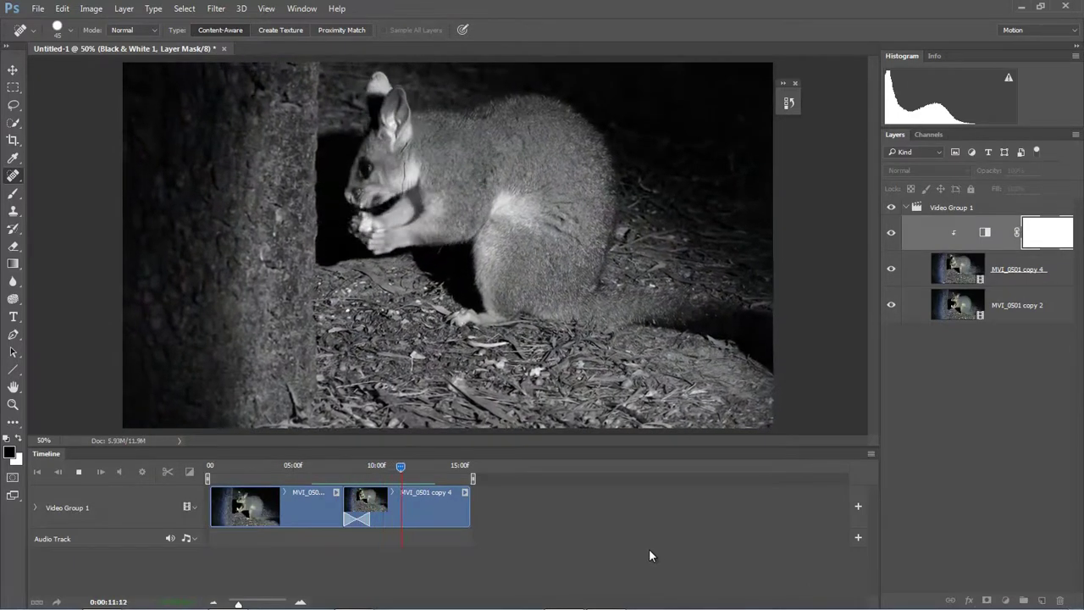
{"action": "key", "text": "space"}
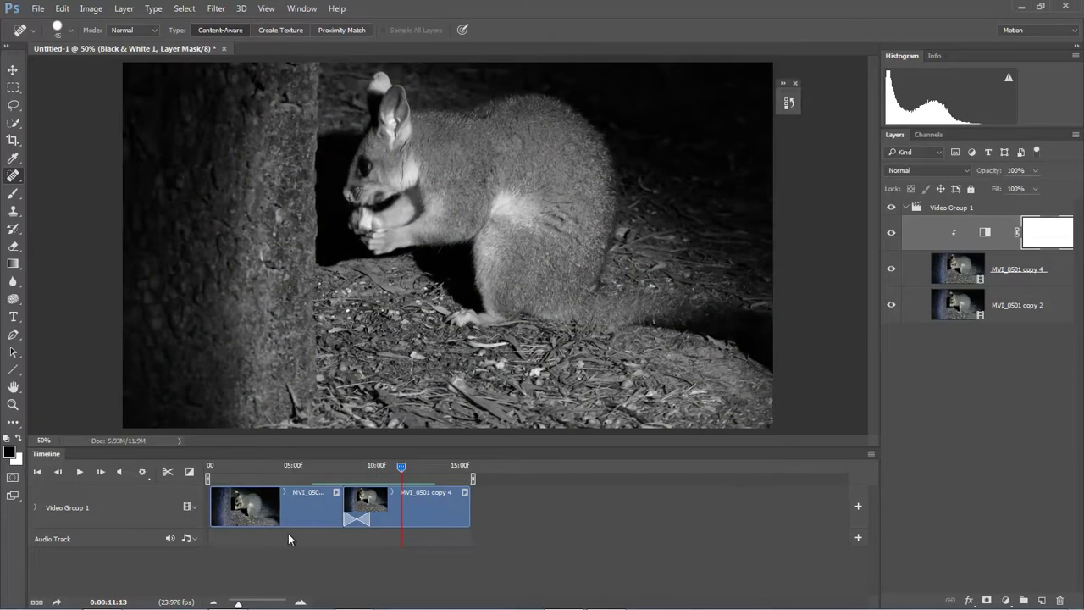
Step: Copy the Black & White adjustment layer directly above the first clip, MVI_0501 copy 2, and preview the video from the first clip
{"action": "left_click", "coordinate": [240, 512]}
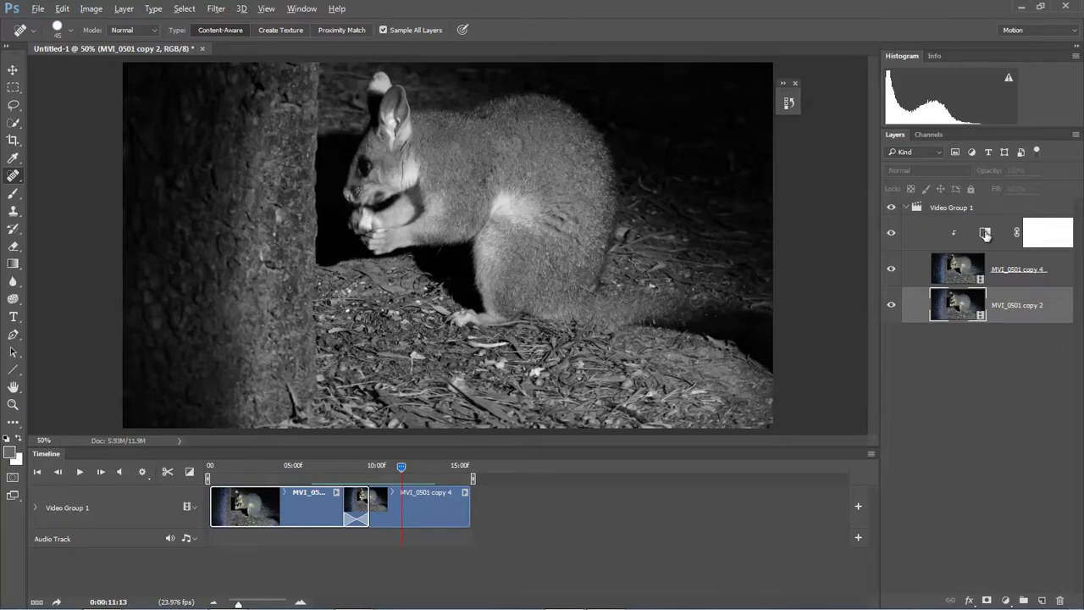
{"action": "left_click_drag", "start_coordinate": [985, 234], "coordinate": [981, 298]}
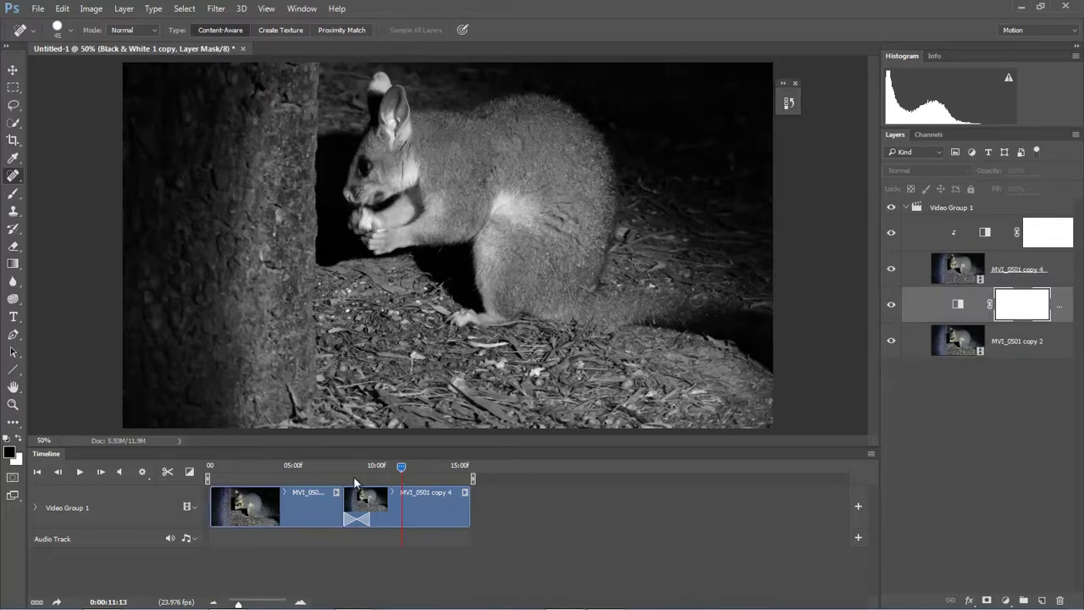
{"action": "left_click", "coordinate": [287, 466]}
{"action": "key", "text": "space"}
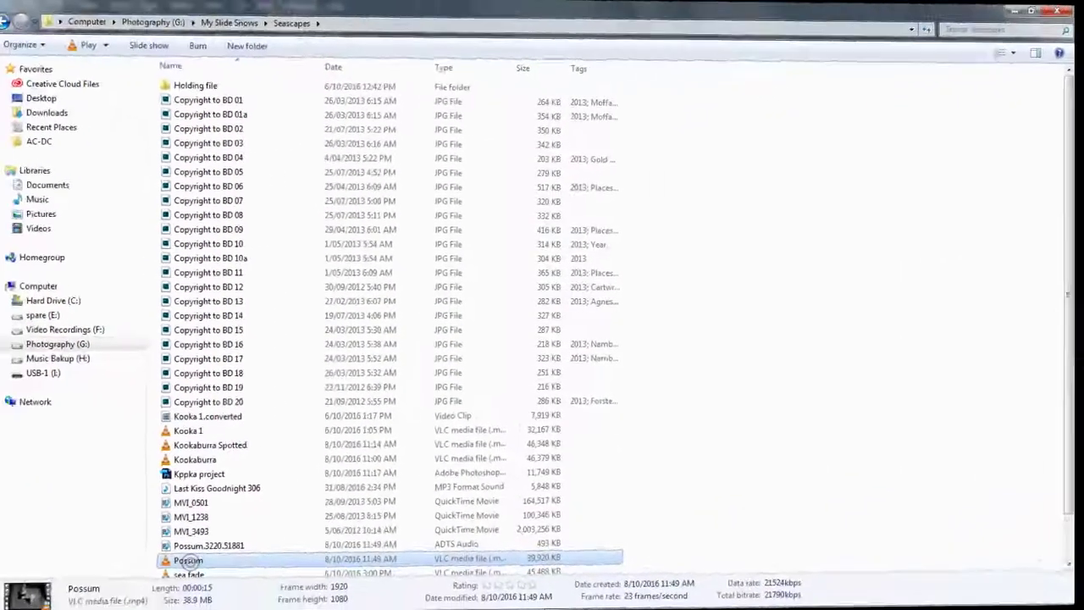
Step: Open the Possum video from the Seascapes folder in VLC media player to watch it
{"action": "double_click", "coordinate": [189, 560]}
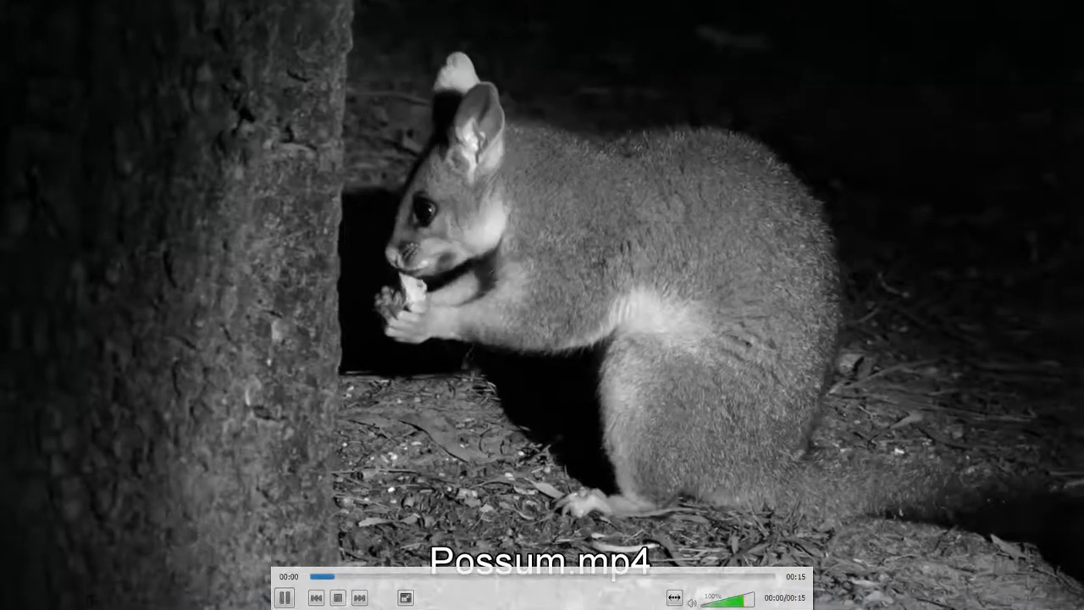